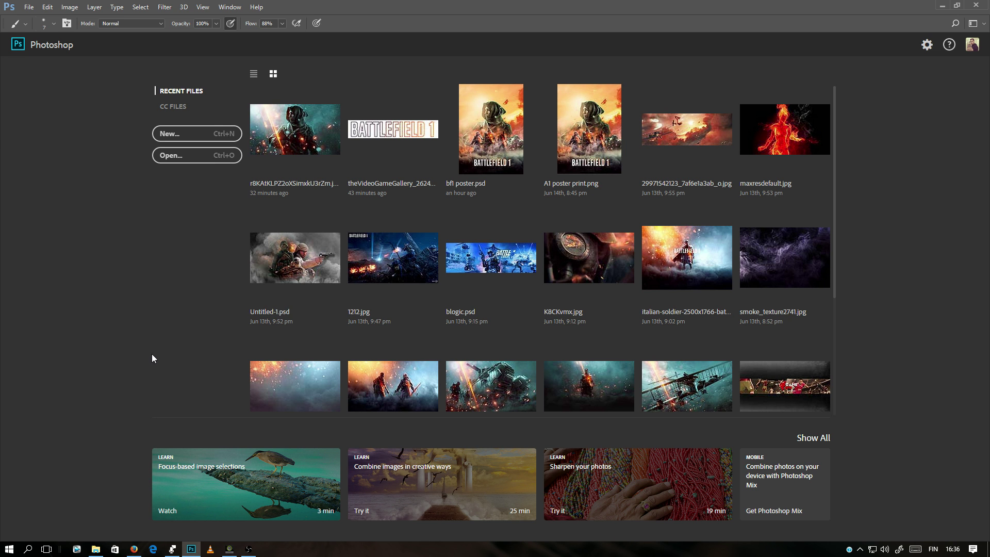
- Start a new document and browse all Print presets, choosing A3 (297 x 420 mm)
left_click(29, 7)
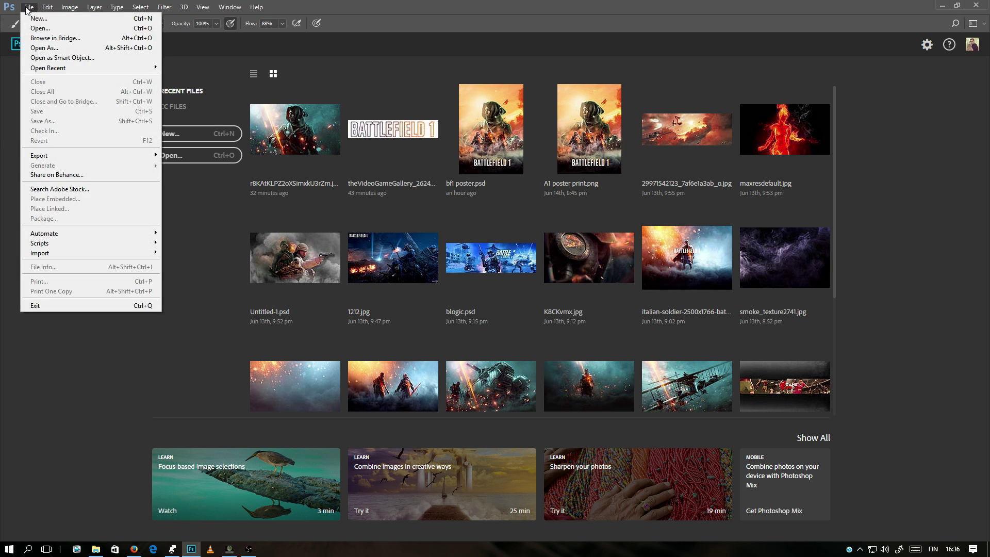
left_click(39, 19)
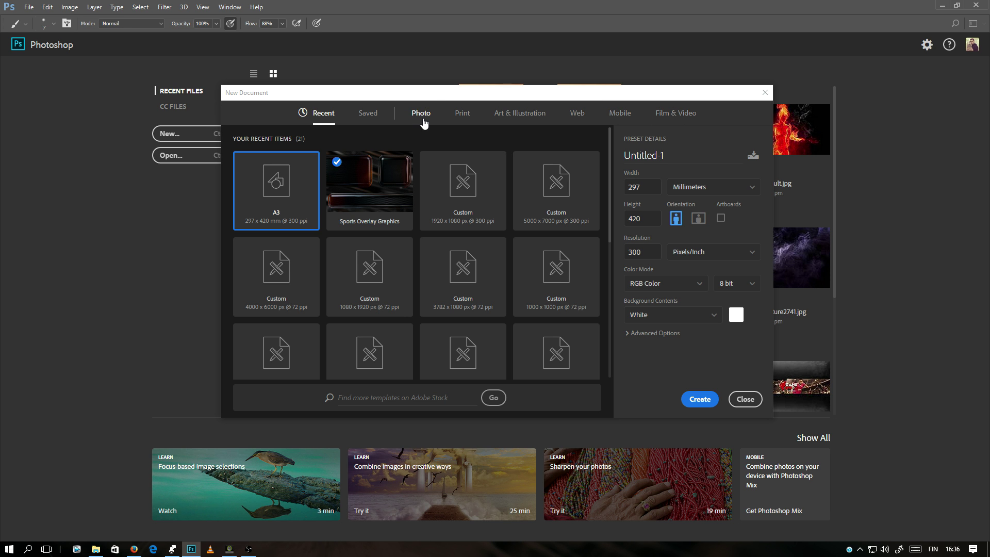
left_click(464, 115)
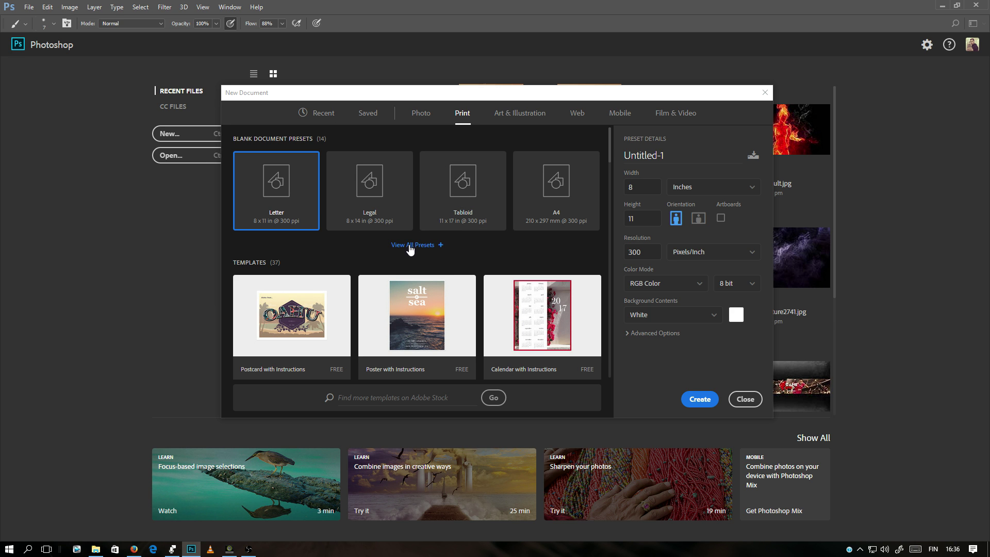
left_click(409, 245)
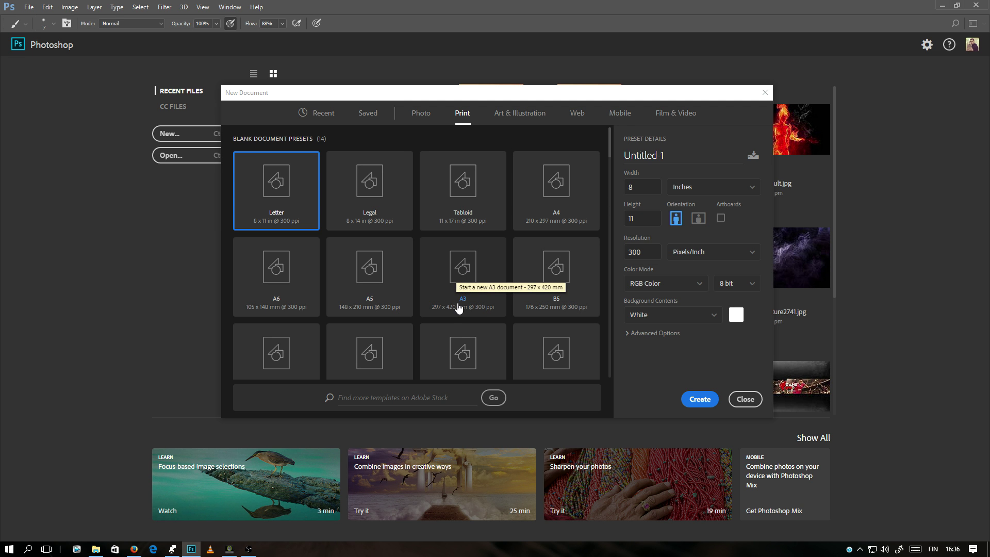
left_click(461, 270)
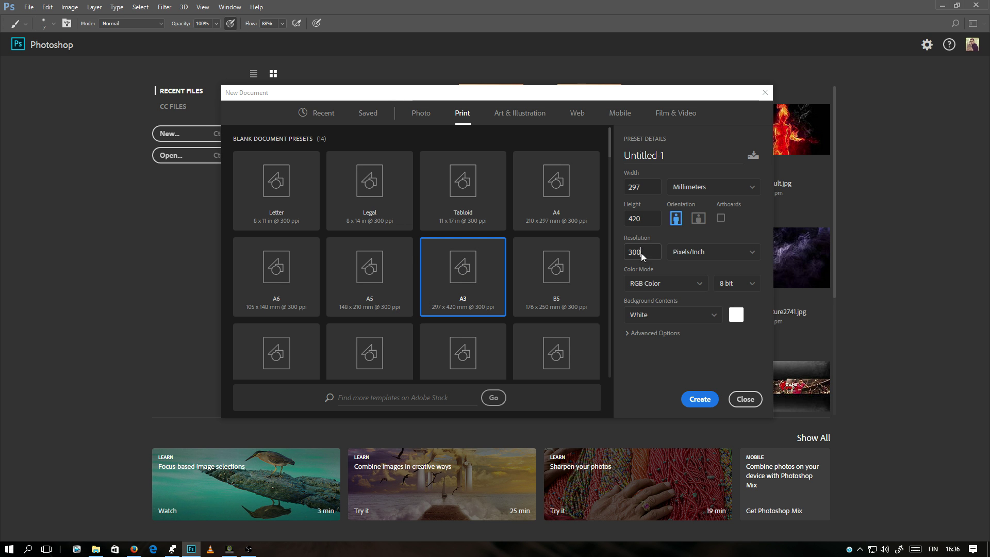
- Switch to the Web presets and pick Web Medium, 1440 x 900 at 72 ppi
left_click_drag(645, 254, 622, 256)
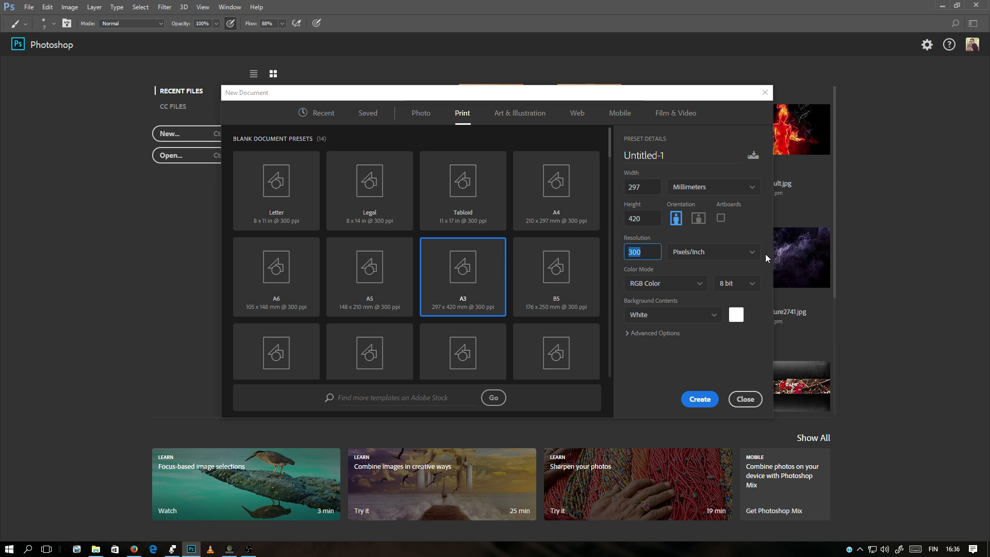
left_click(577, 115)
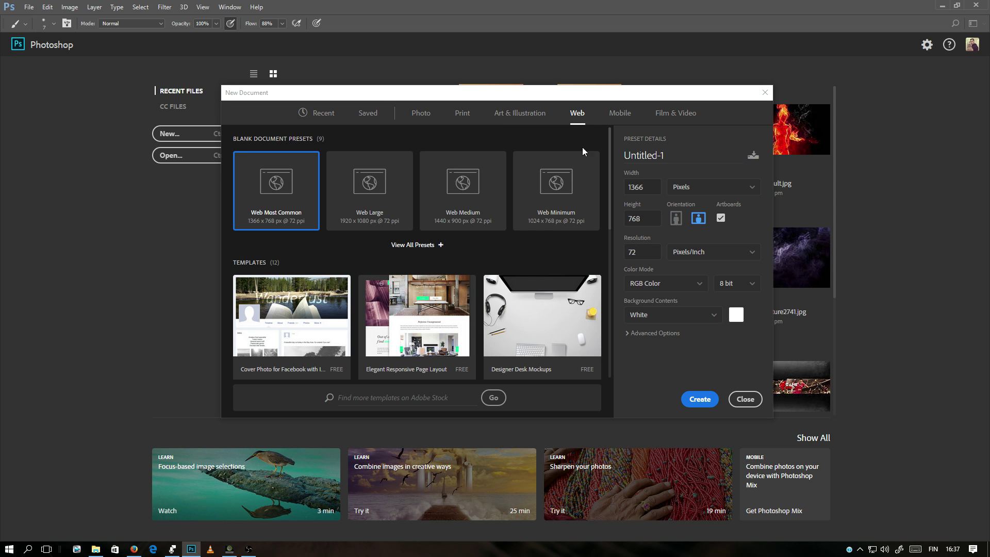
left_click(478, 225)
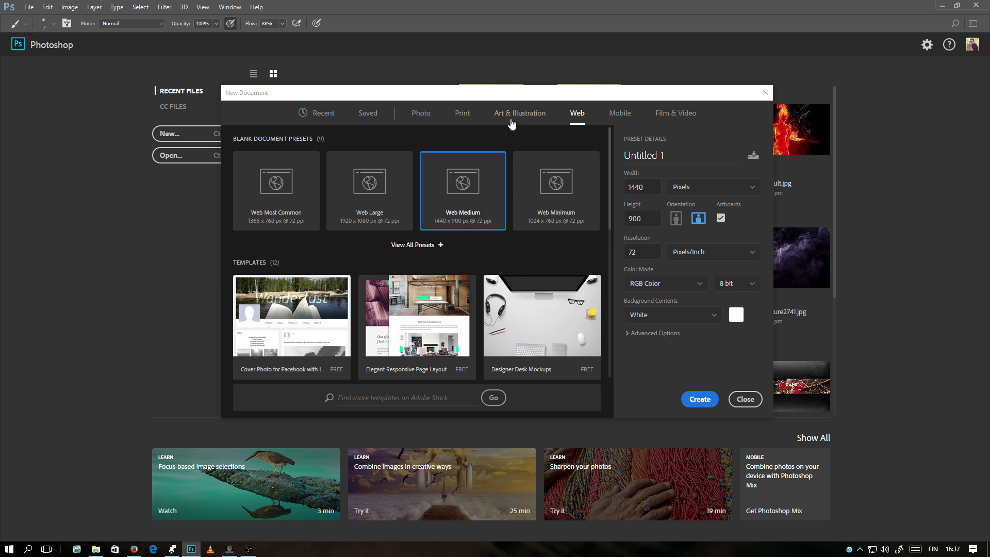
- Return to the A3 preset and cycle units through pixels, inches, centimetres, ending on millimetres
left_click(463, 113)
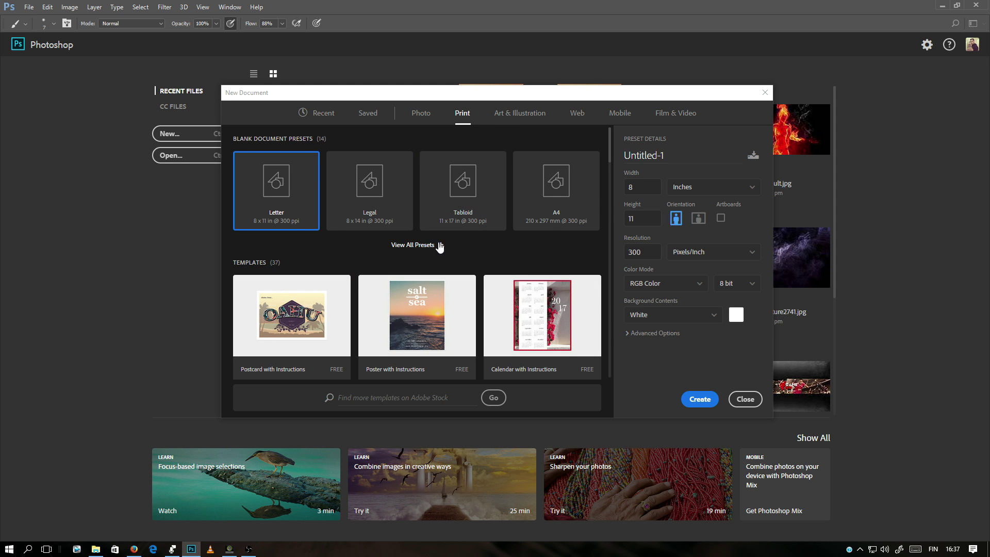
left_click(412, 245)
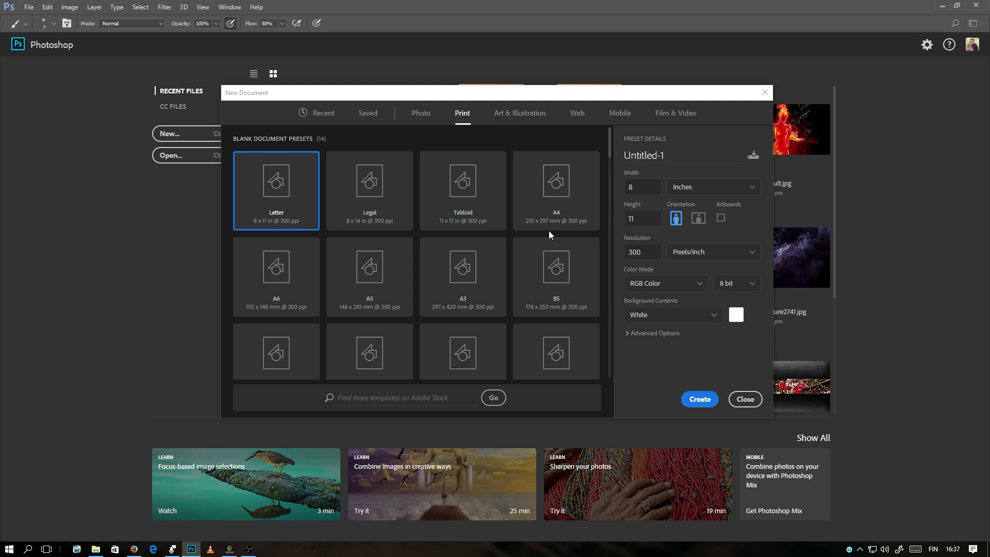
left_click(458, 272)
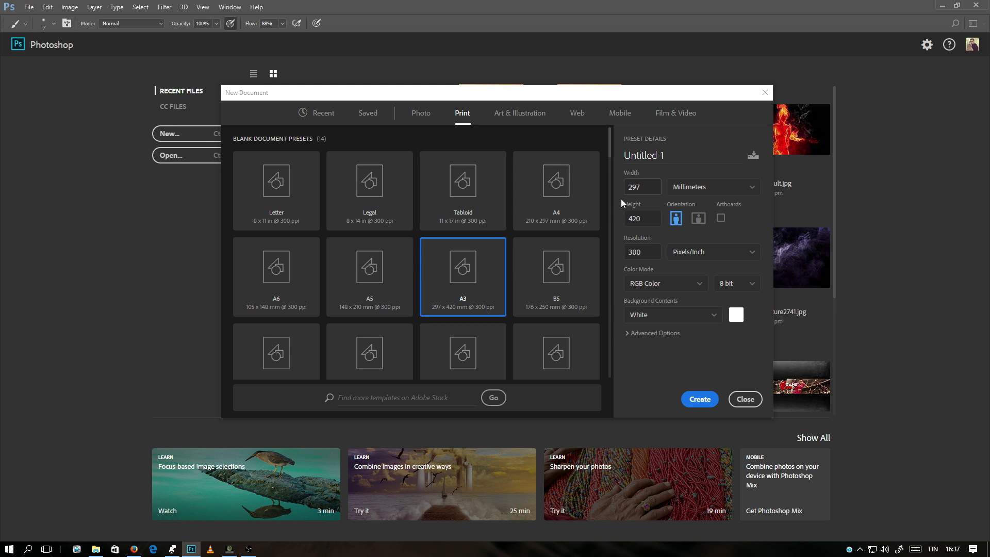
left_click(702, 188)
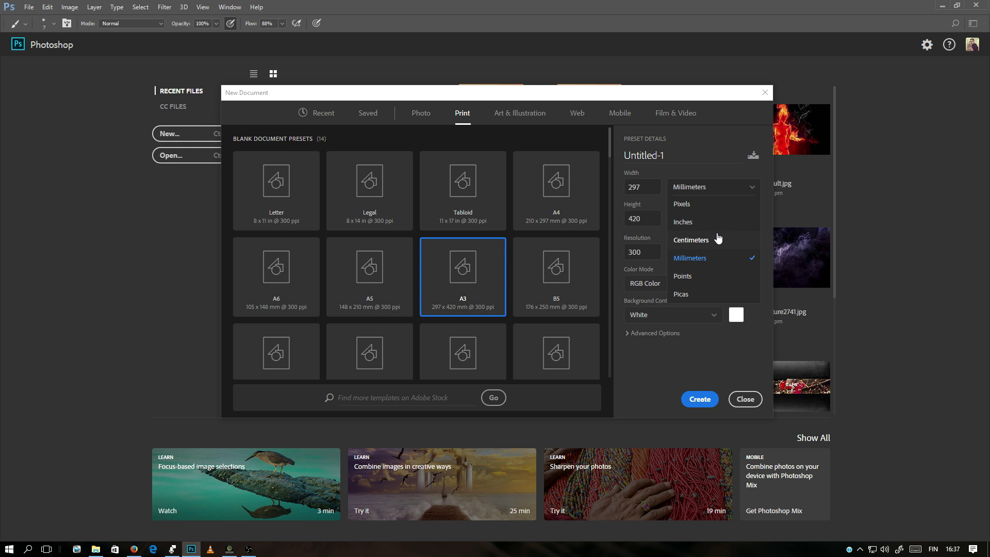
left_click(699, 206)
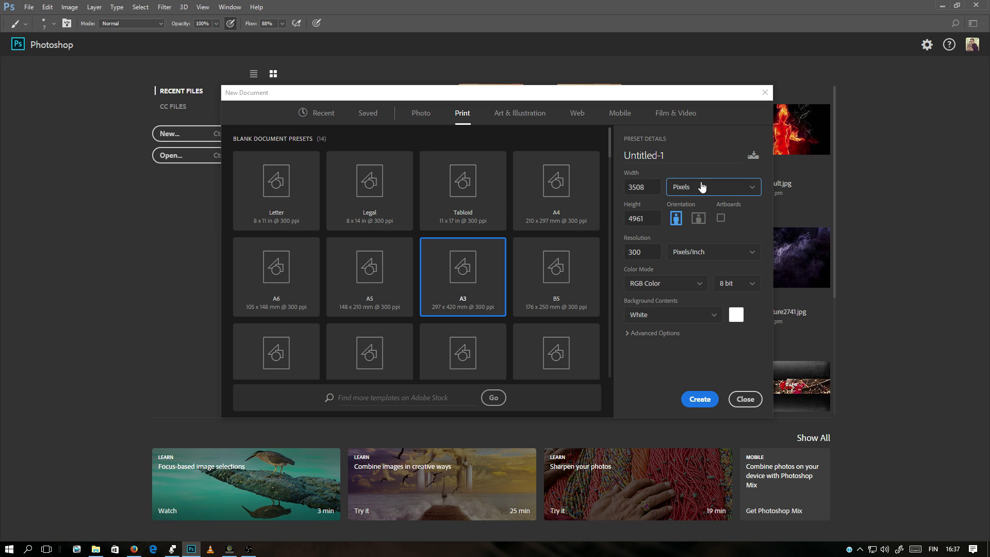
left_click(701, 188)
left_click(688, 223)
left_click(701, 188)
left_click(693, 239)
left_click(701, 188)
left_click(693, 258)
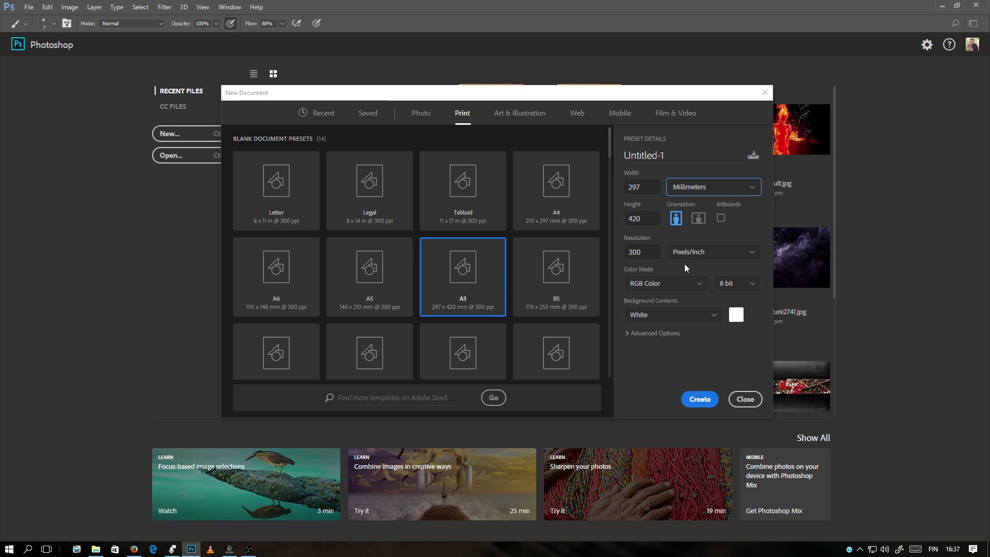
- Keep the colour mode at RGB Color with 8 bit depth
left_click(653, 288)
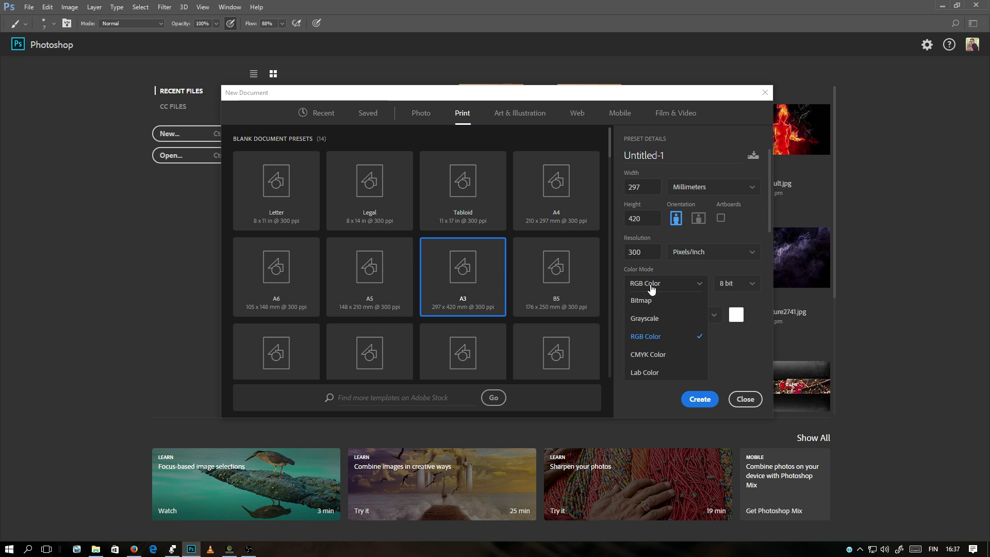
left_click(652, 338)
left_click(731, 288)
left_click(728, 299)
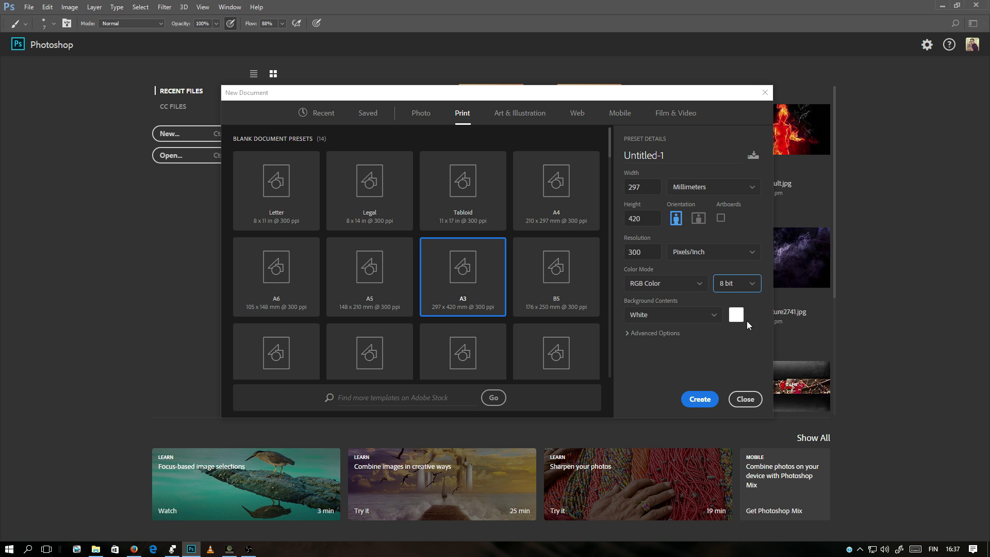
- Create the A3 document and convert its locked Background into Layer 0
left_click(700, 400)
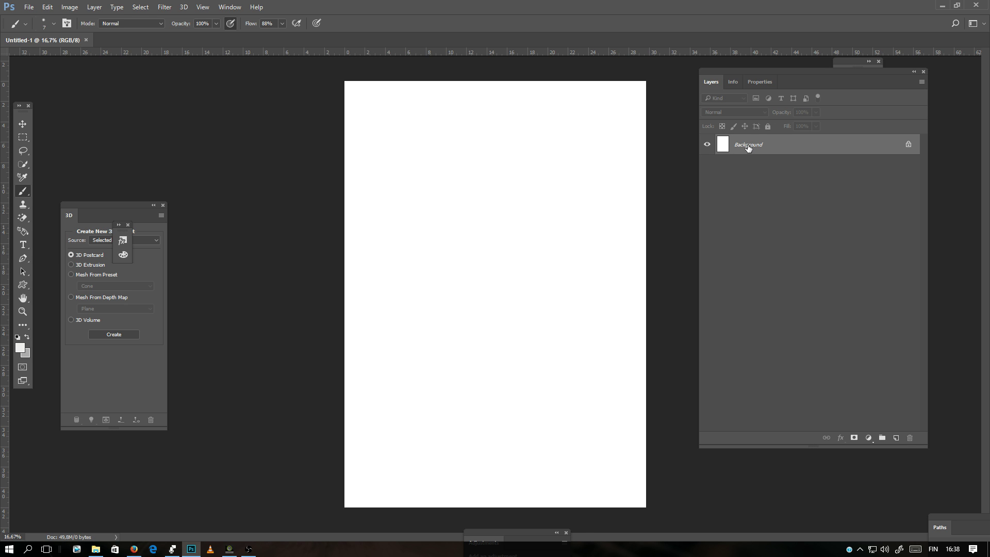
right_click(778, 147)
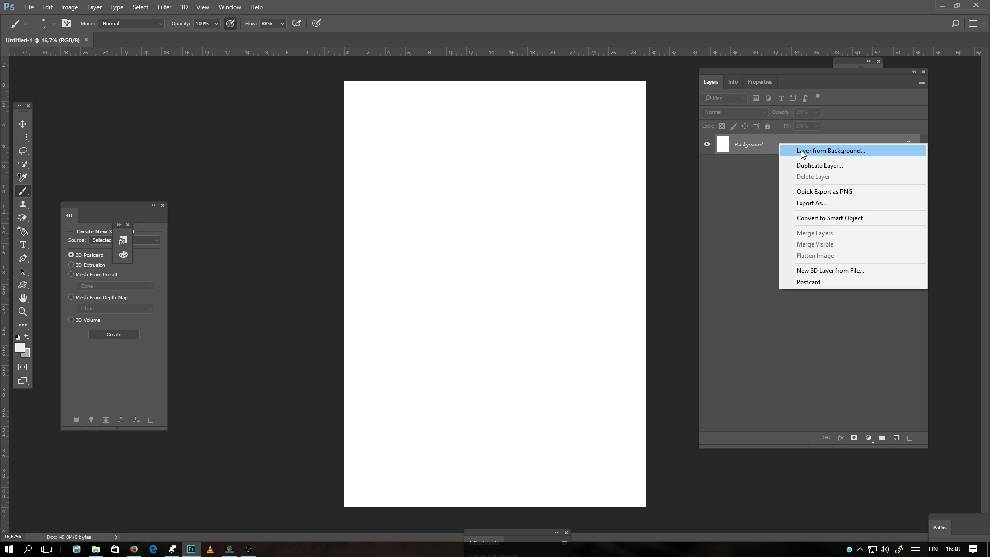
left_click(841, 152)
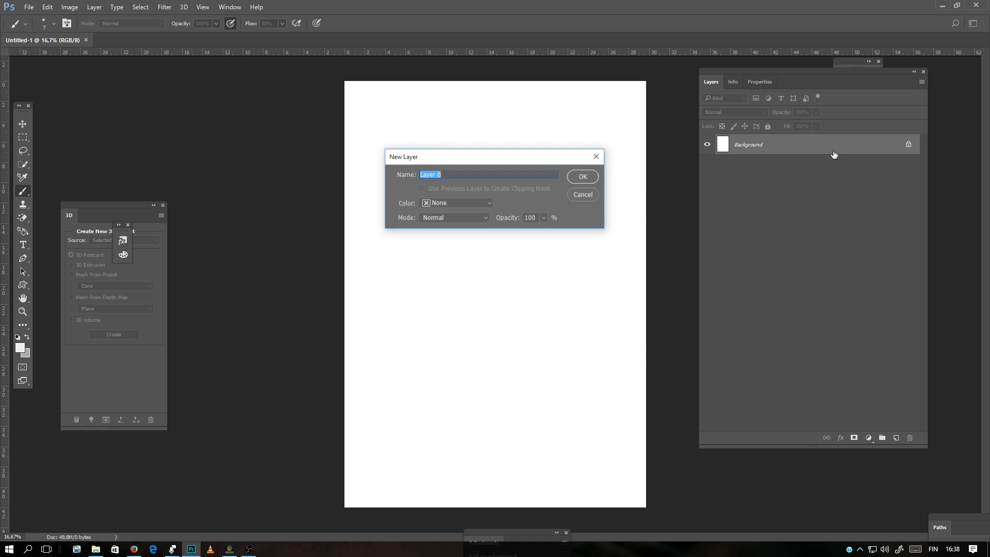
left_click(579, 177)
- Toggle Layer 0's visibility several times to check the transparency, leaving it visible
left_click(708, 146)
left_click(708, 147)
left_click(707, 147)
left_click(708, 147)
left_click(708, 147)
left_click(708, 147)
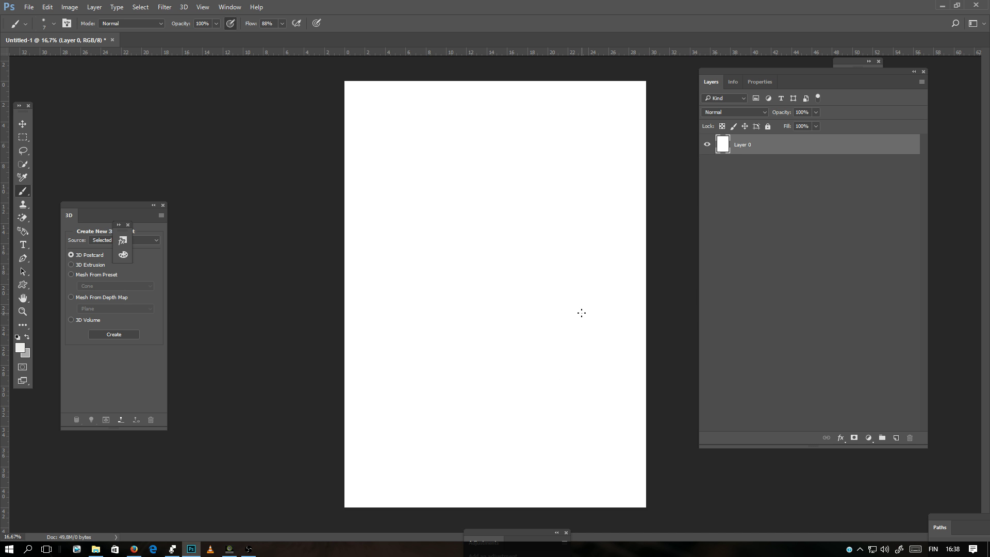
- Open the theVideoGameGallery Battlefield logo PNG, assigning the working RGB profile
left_click(28, 7)
left_click(31, 29)
double_click(199, 165)
key("alt")
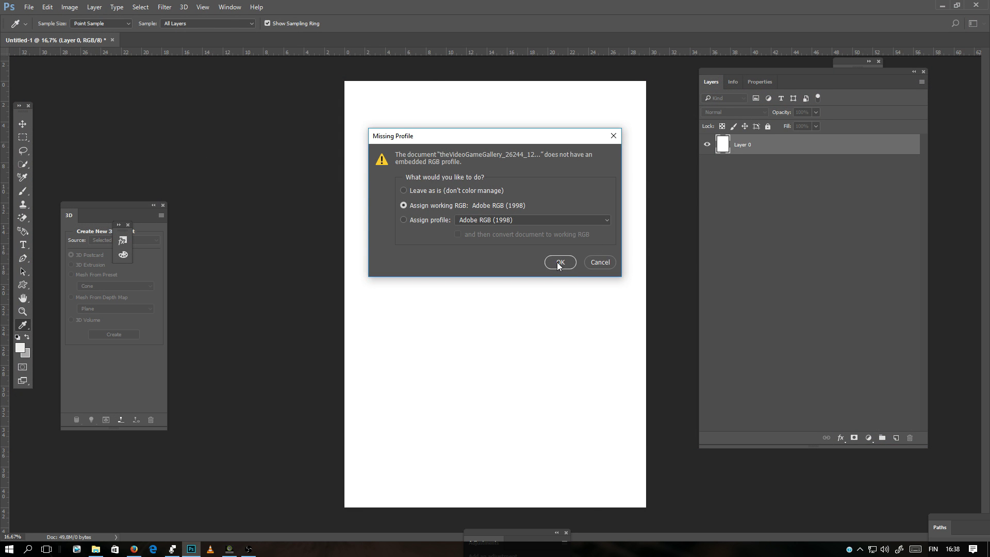
left_click(557, 262)
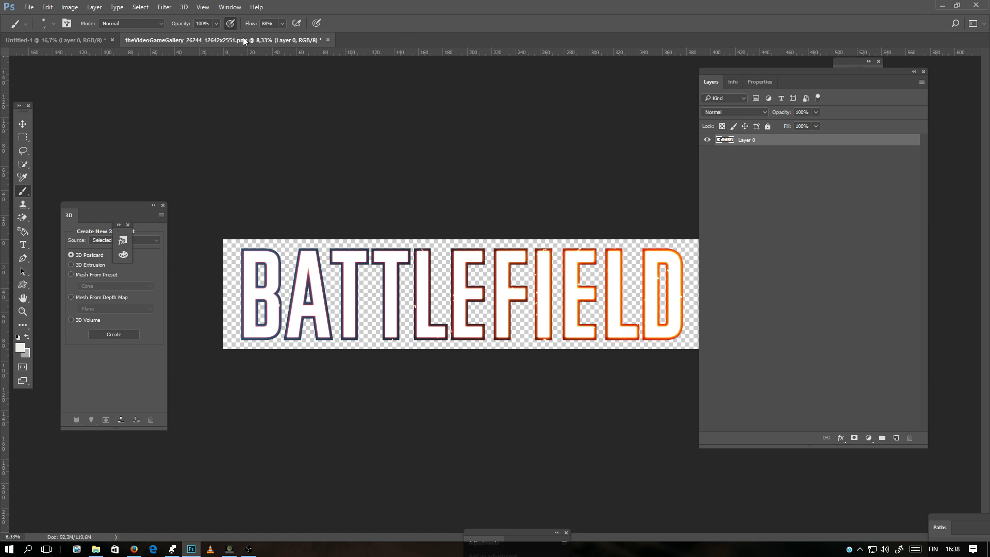
- Drag the logo layer onto the Untitled-1 poster canvas, creating Layer 1
left_click(71, 39)
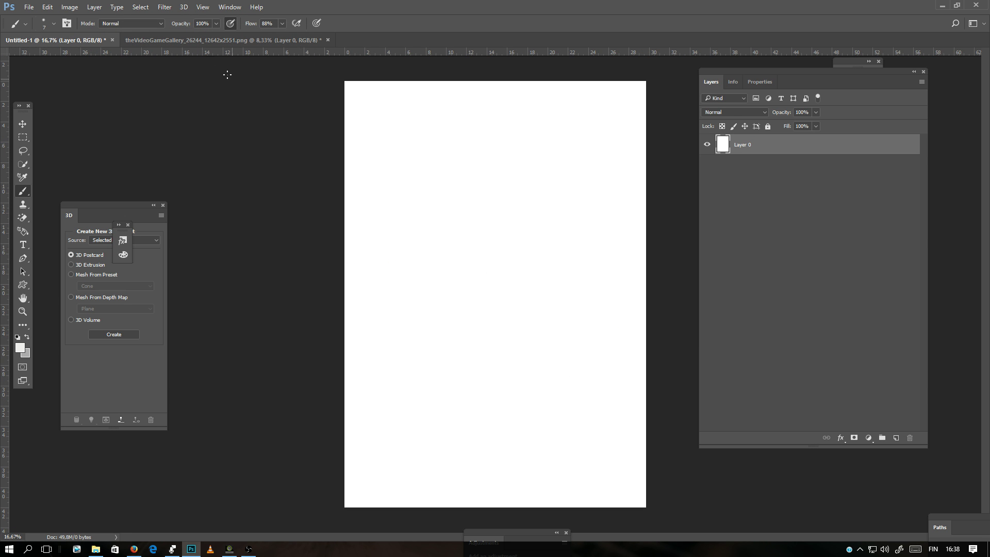
left_click(197, 38)
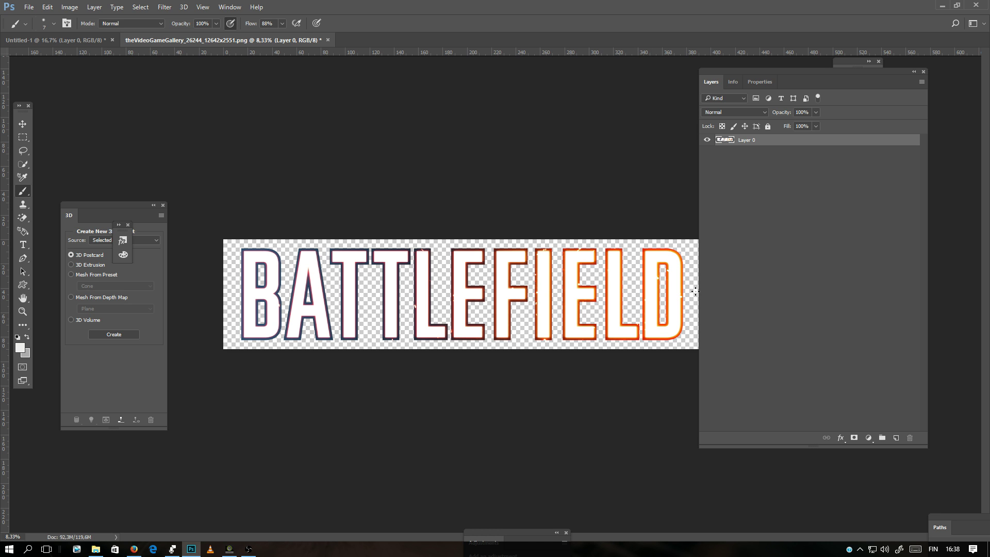
left_click(705, 141)
left_click(706, 141)
left_click_drag(754, 140, 38, 40)
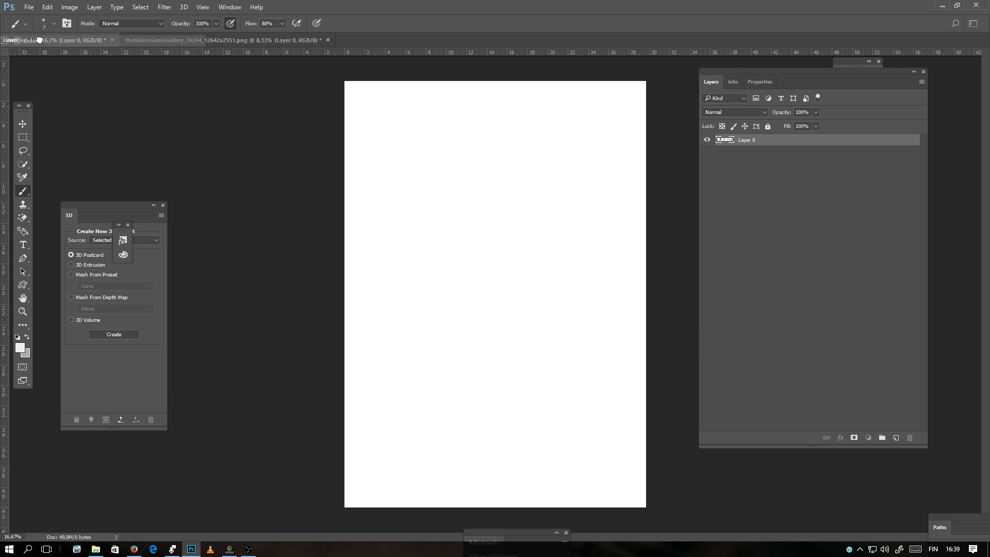
left_click_drag(39, 40, 457, 306)
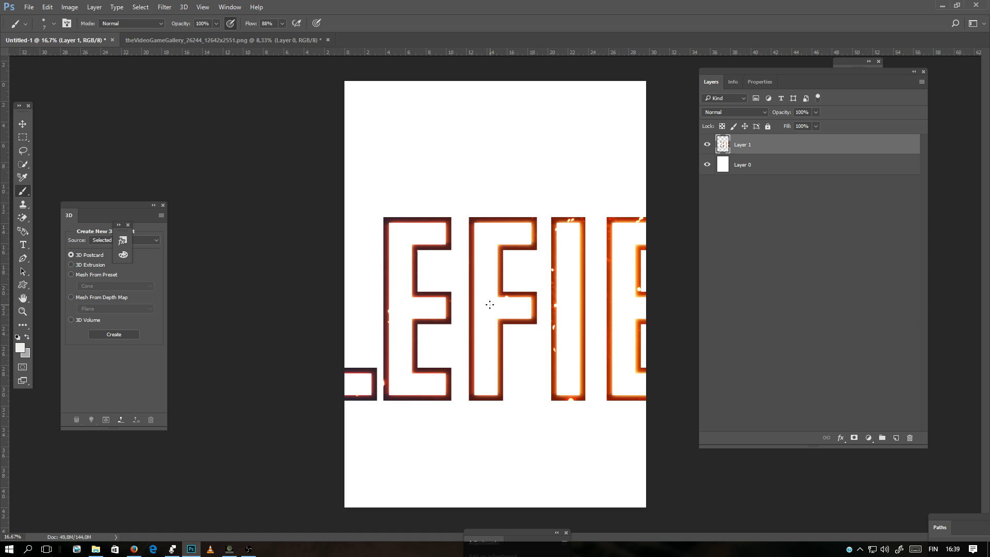
left_click(22, 150)
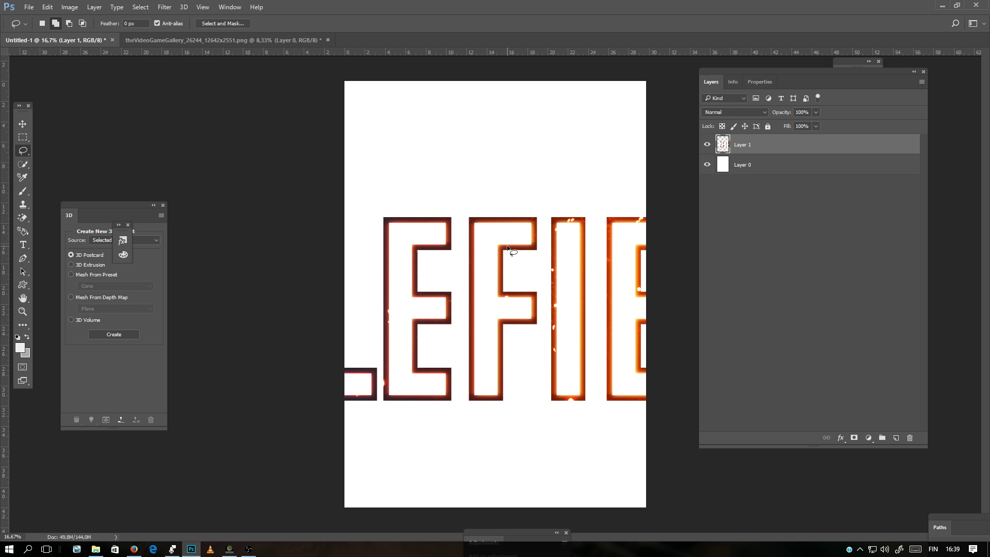
left_click(47, 7)
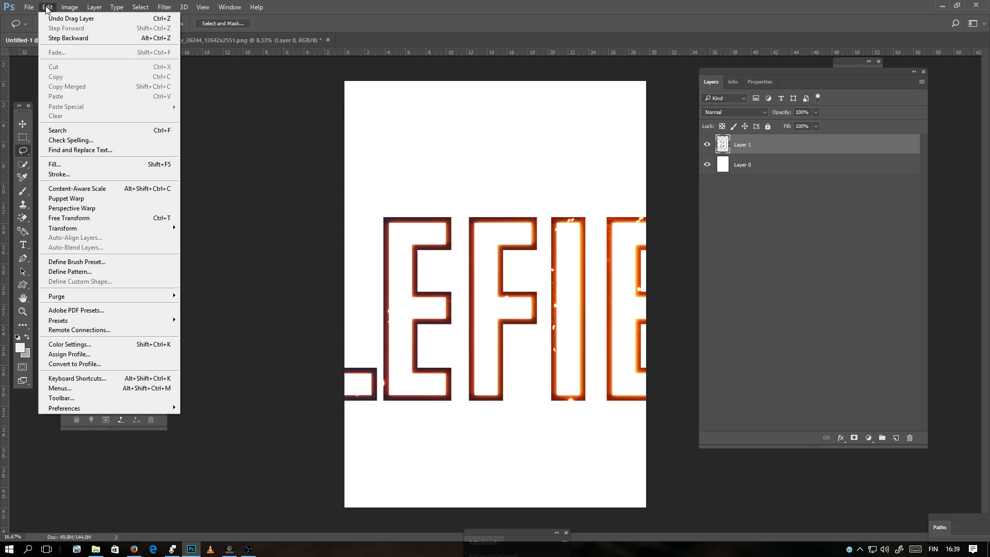
left_click(75, 379)
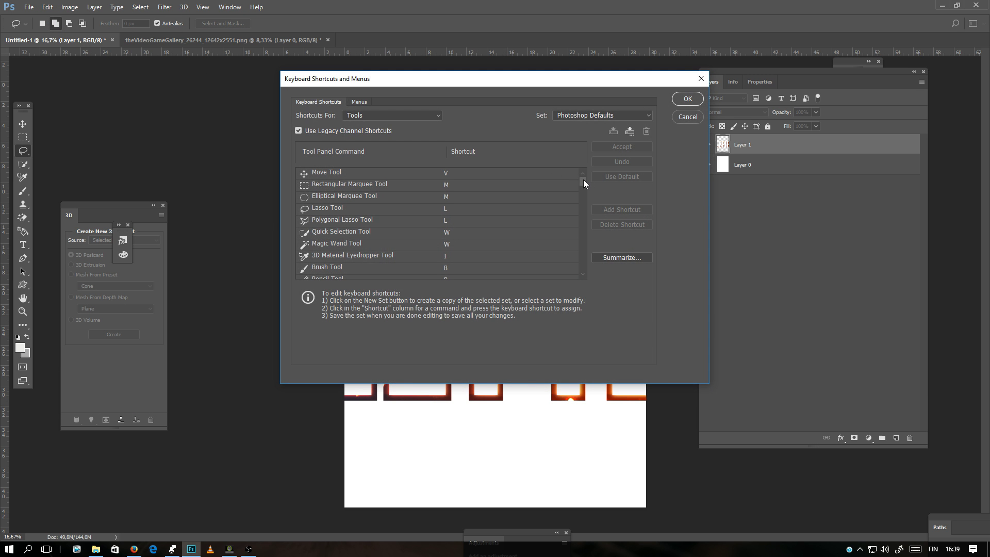
left_click_drag(582, 181, 587, 228)
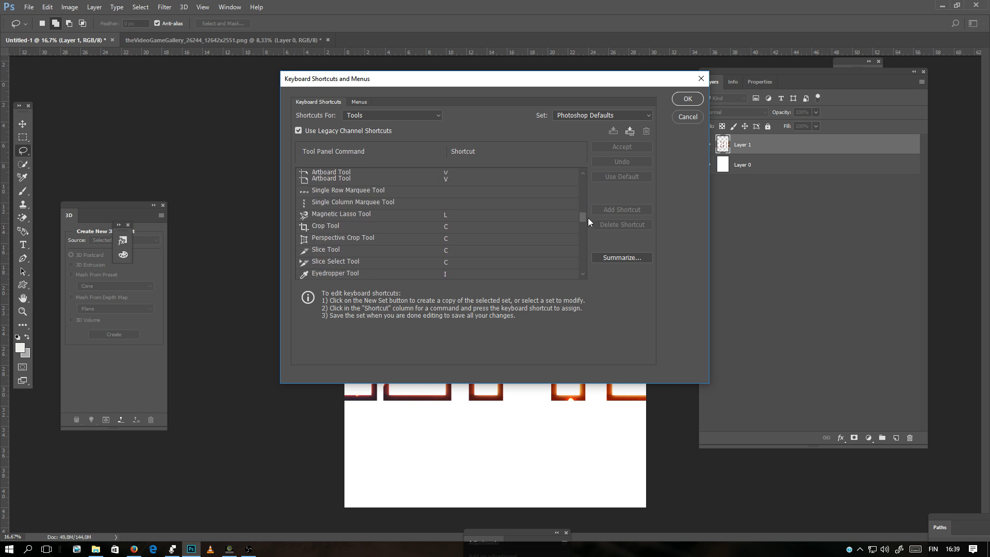
left_click_drag(589, 215, 592, 181)
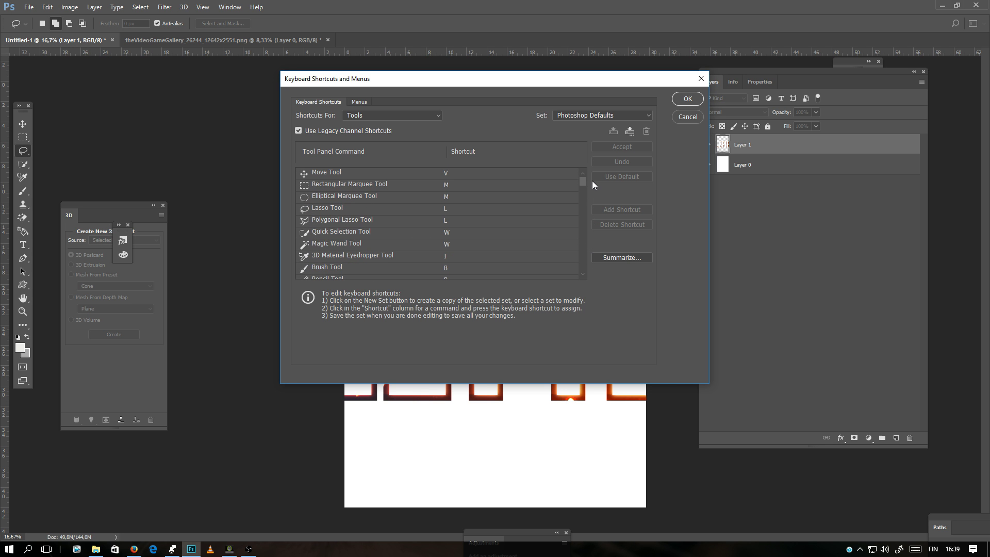
left_click(687, 117)
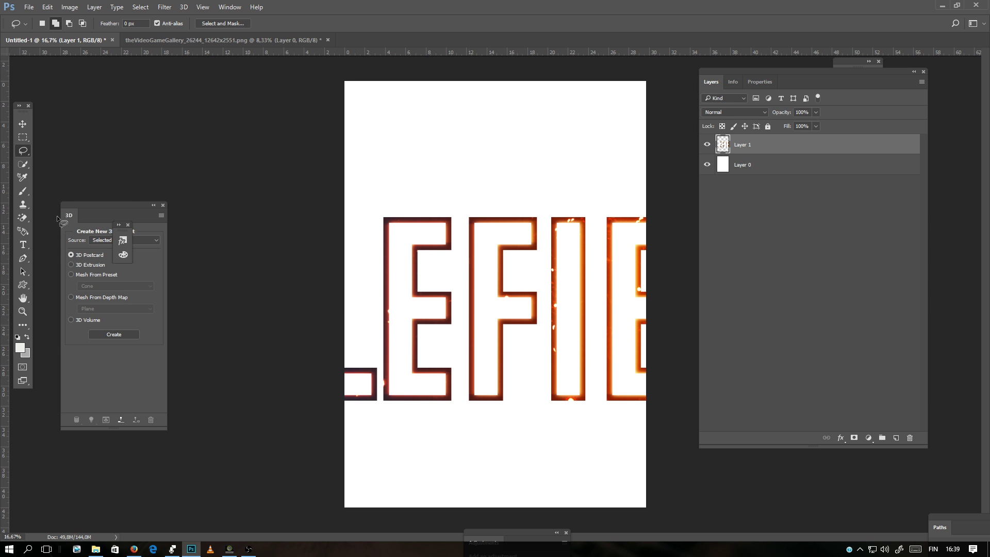
- Put the BATTLEFIELD logo on Layer 1 into Free Transform and zoom out to see its whole box
right_click(506, 283)
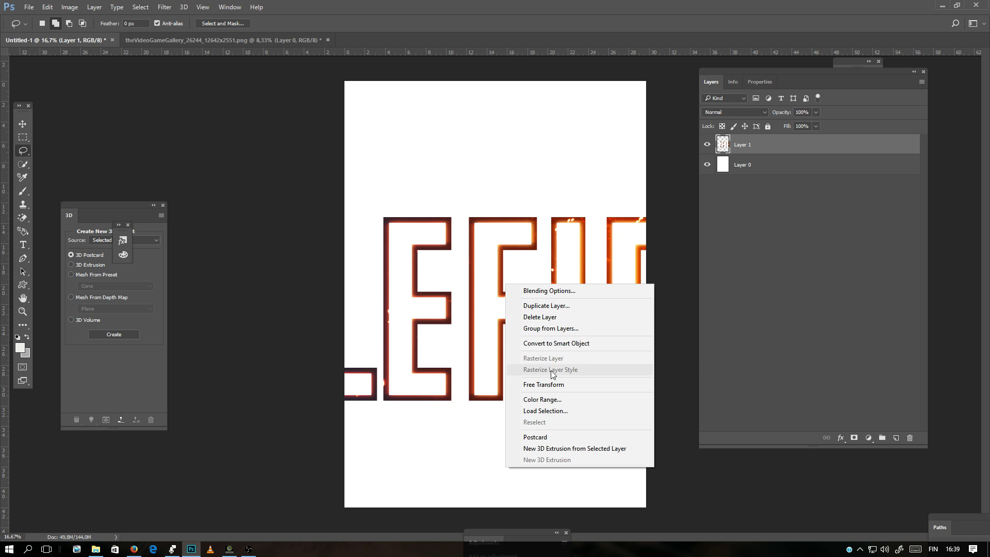
left_click(533, 388)
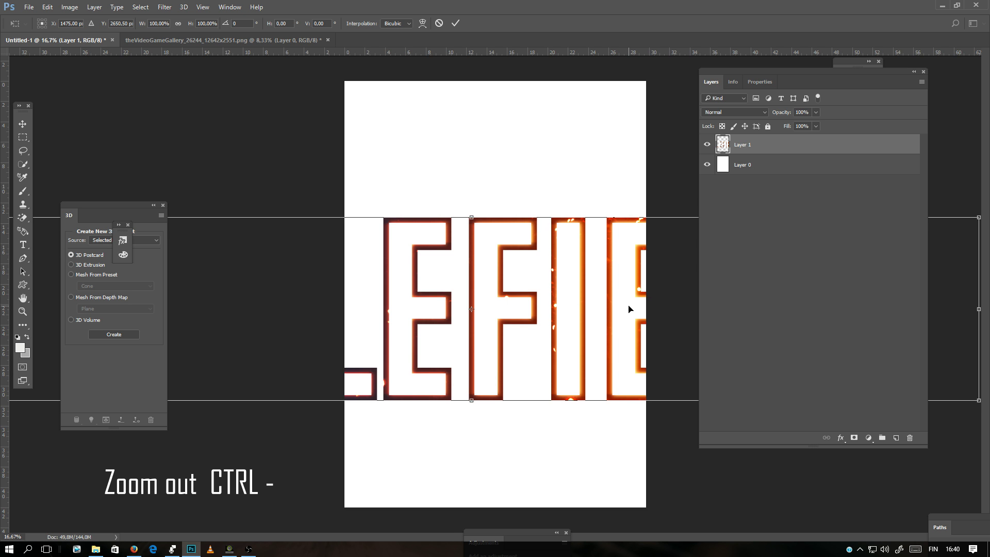
key("ctrl+minus")
key("ctrl+minus")
key("ctrl+minus")
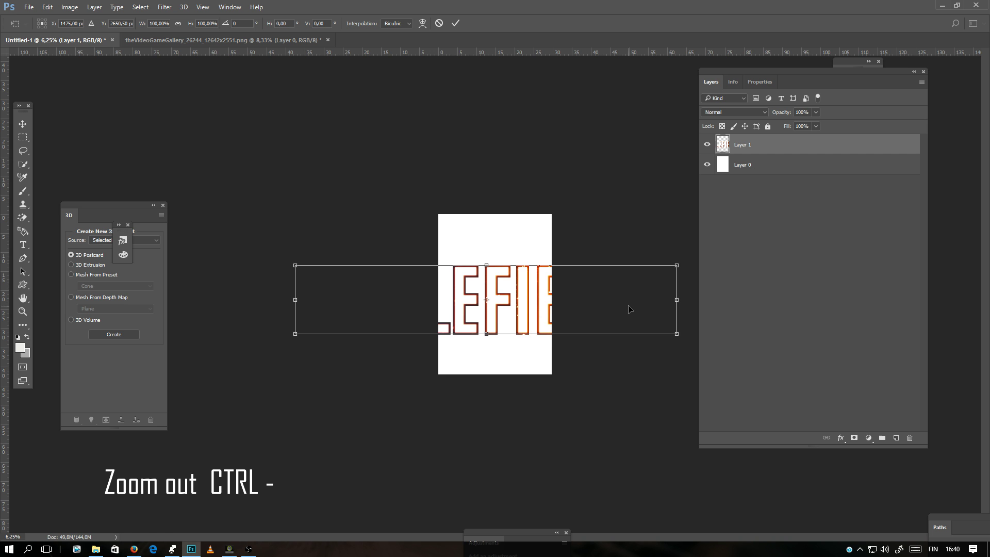
key("ctrl+plus")
key("ctrl+plus")
key("ctrl+minus")
key("ctrl+minus")
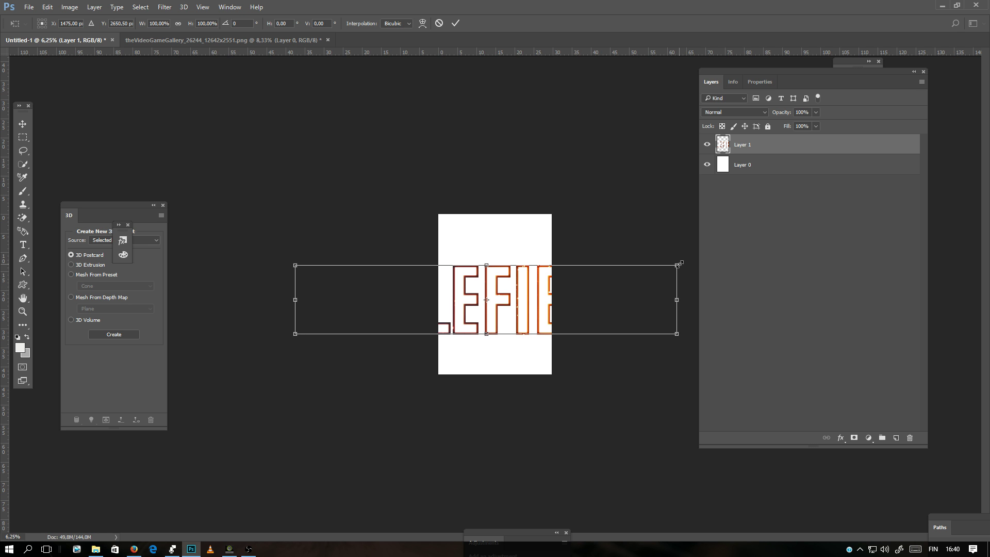
- Move the logo and shrink it to about a fifth, commit, then undo the scaling
mouse_move(590, 294)
left_mouse_down()
mouse_move(626, 292)
mouse_move(523, 287)
mouse_move(598, 293)
left_mouse_up()
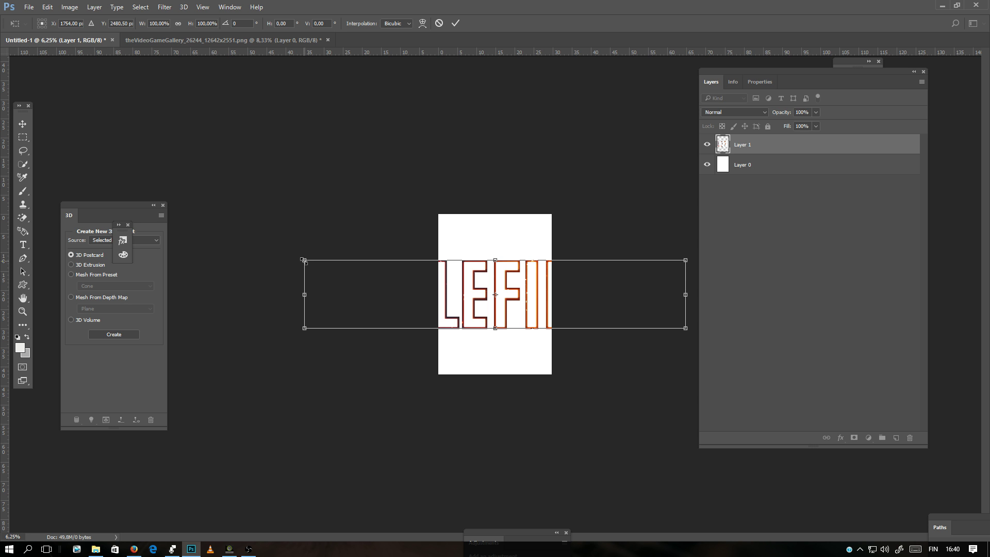
mouse_move(303, 260)
left_mouse_down()
mouse_move(603, 315)
mouse_move(477, 311)
mouse_move(468, 344)
left_mouse_up()
key("Return")
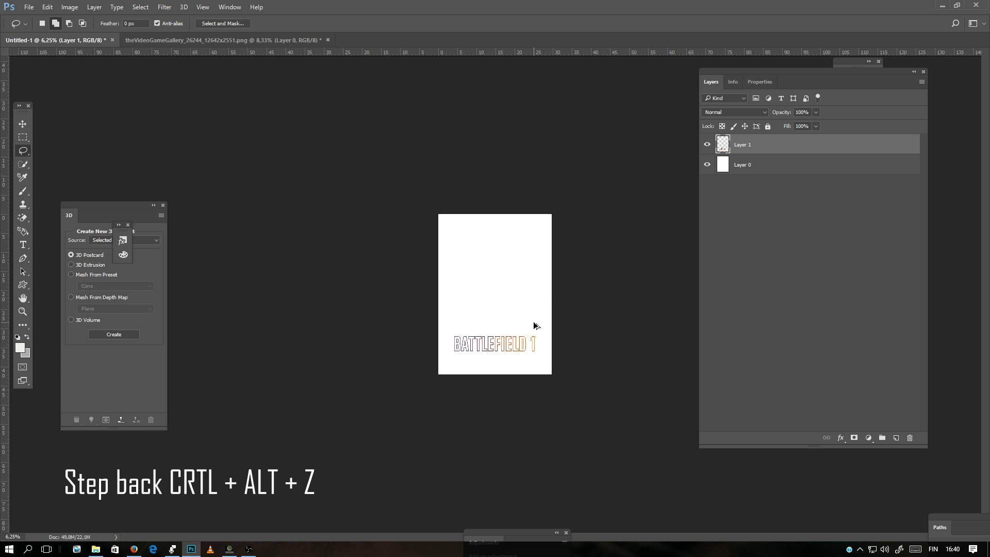
key("ctrl+alt+z")
- Free-transform the logo again, shrinking and rotating it, then enter 900 as the rotation angle
right_click(464, 299)
left_click(517, 402)
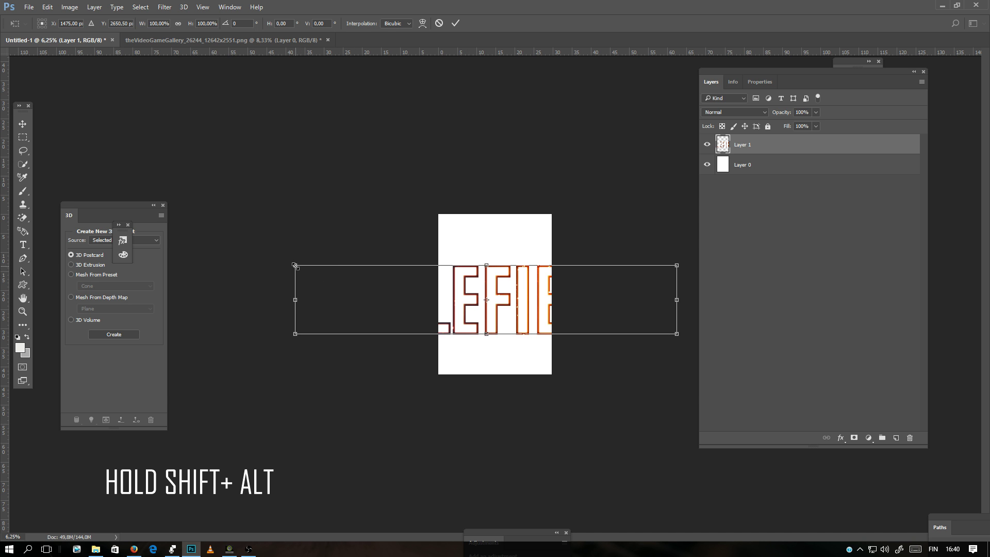
left_click_drag(295, 265, 438, 303)
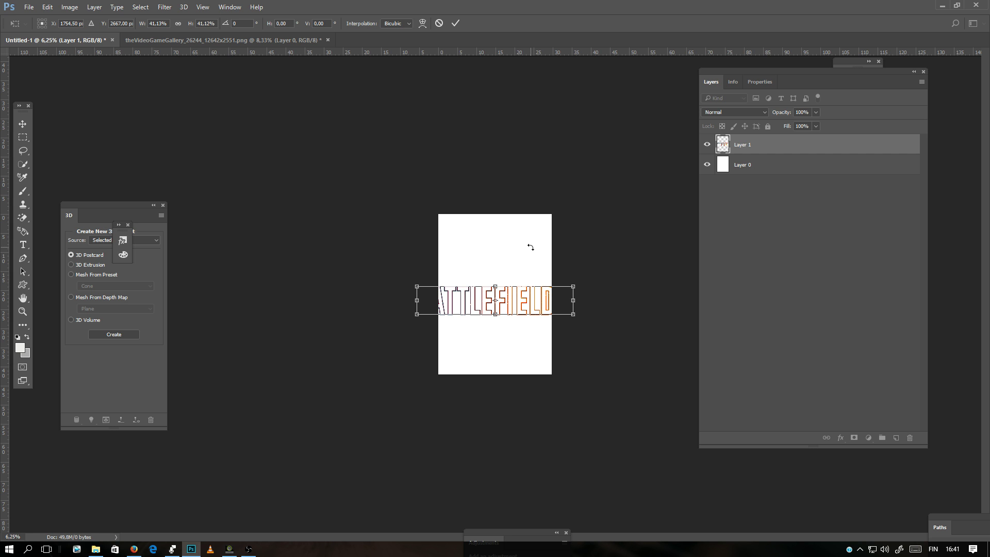
left_click_drag(522, 251, 531, 230)
key("Return")
key("ctrl+t")
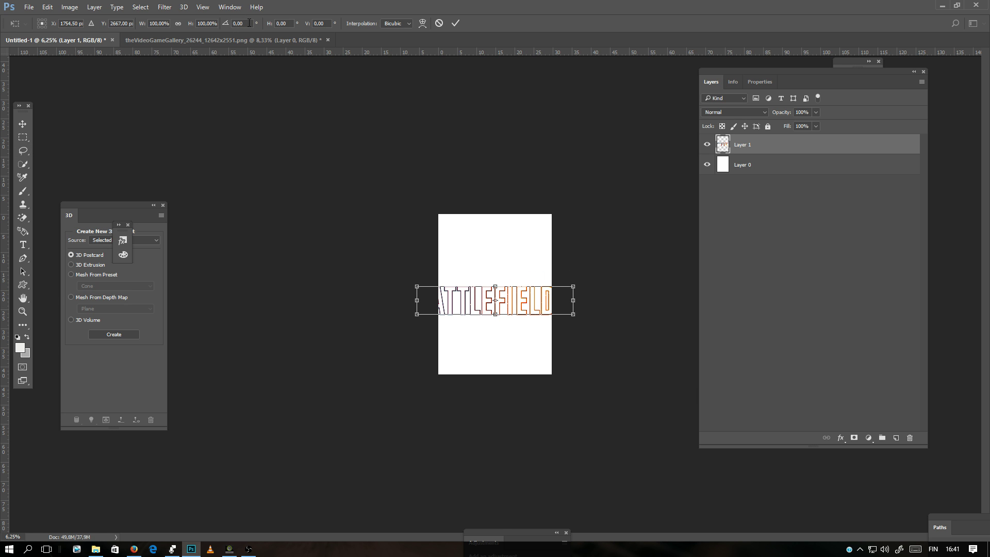
left_click(226, 24)
type("90")
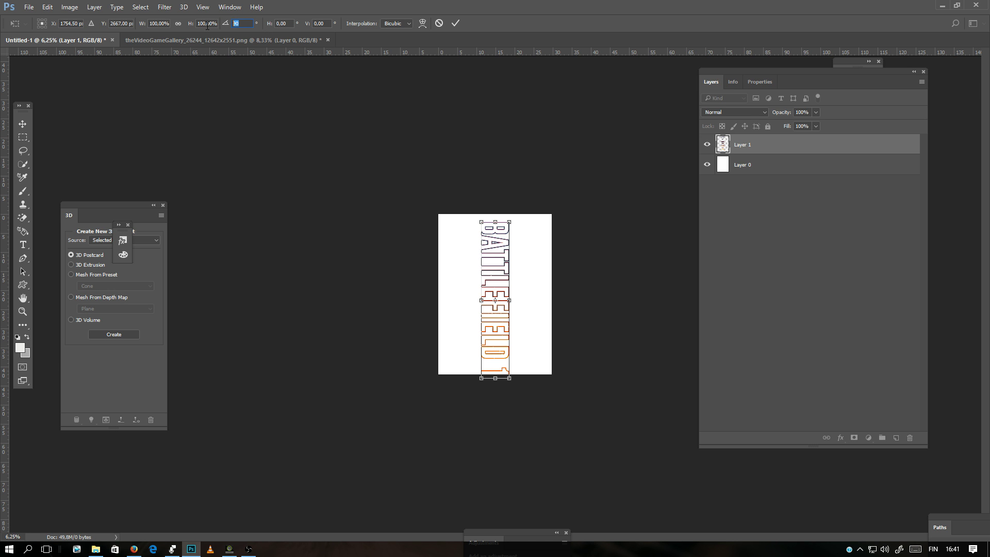
type("0")
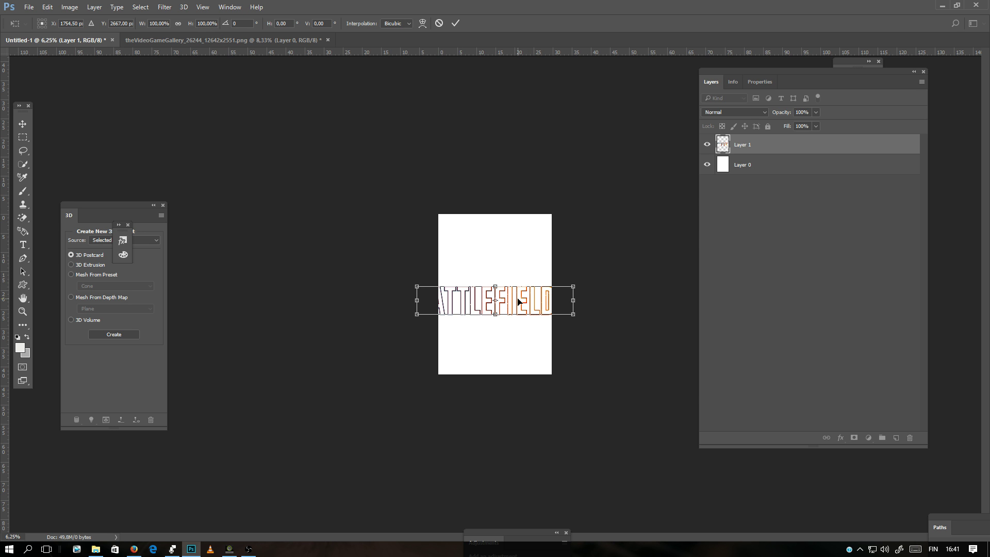
- Flip the transformed logo horizontally and vertically until it reads upright again
right_click(496, 304)
left_click(528, 404)
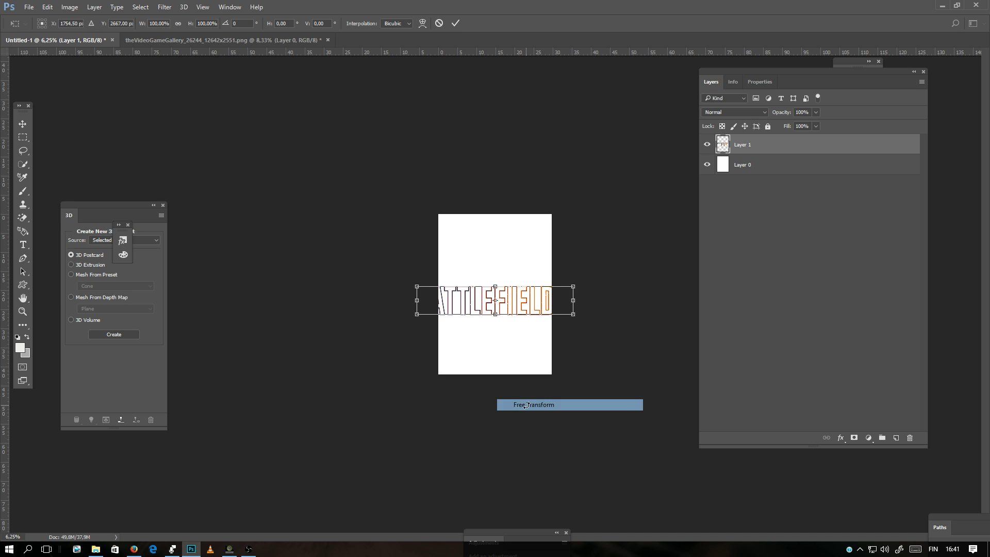
right_click(512, 302)
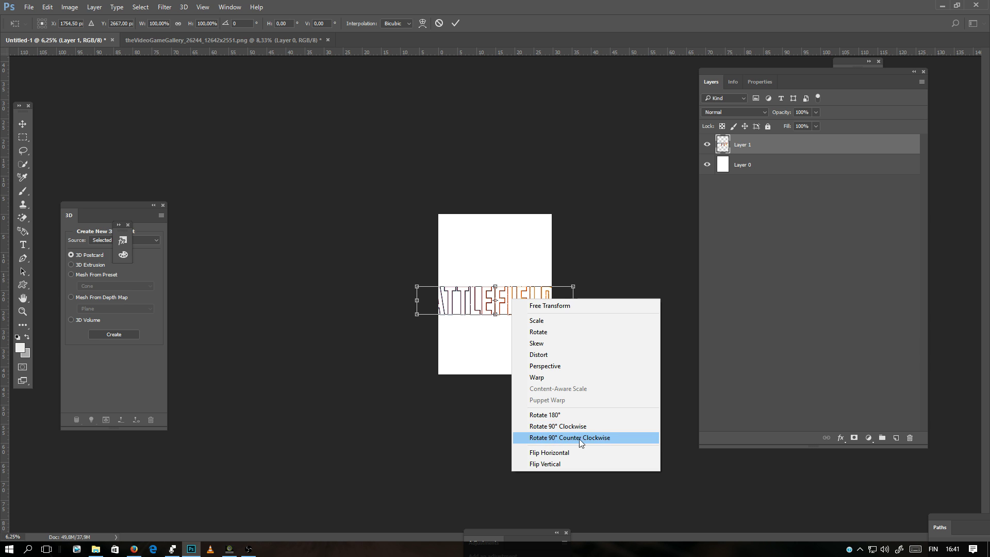
left_click(556, 452)
right_click(521, 306)
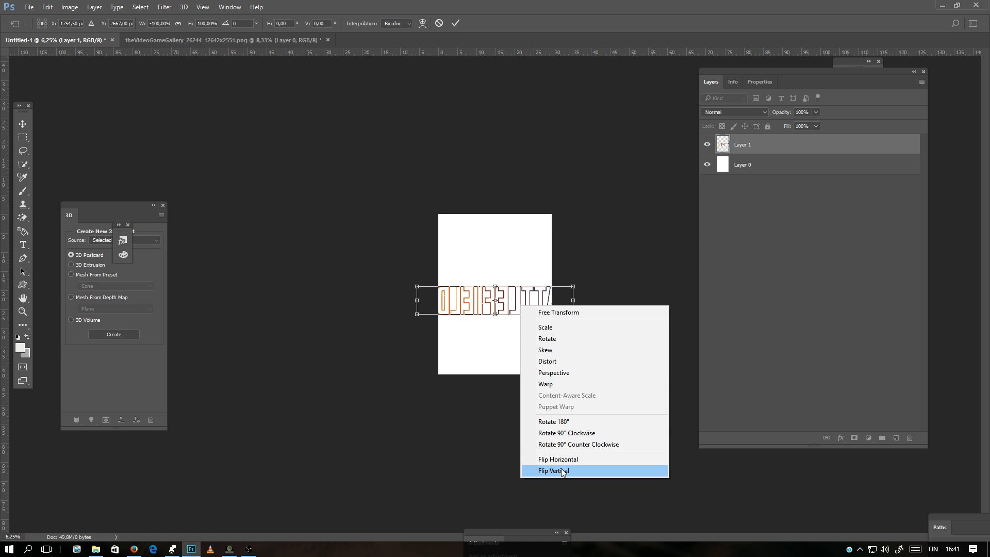
left_click(563, 469)
right_click(519, 299)
left_click(549, 463)
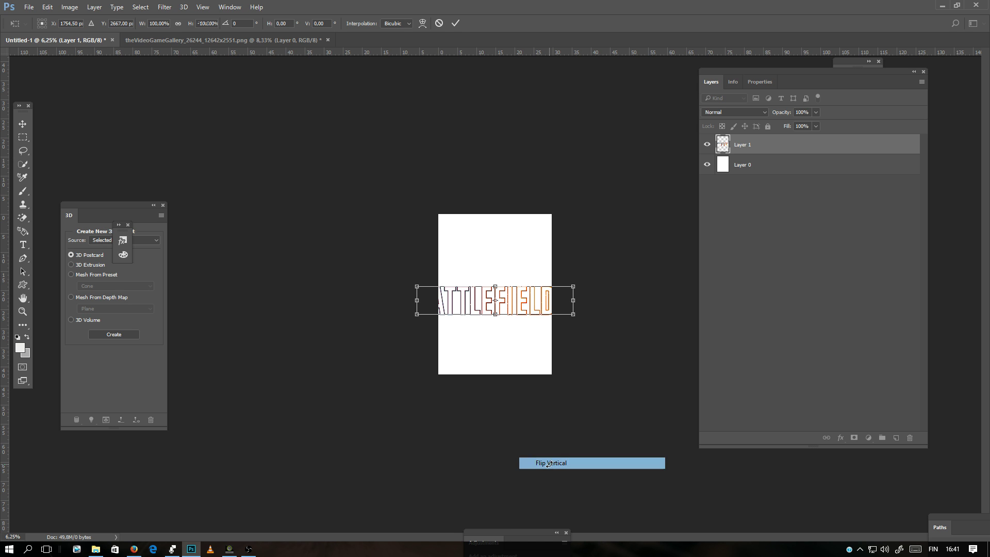
right_click(526, 308)
left_click(563, 467)
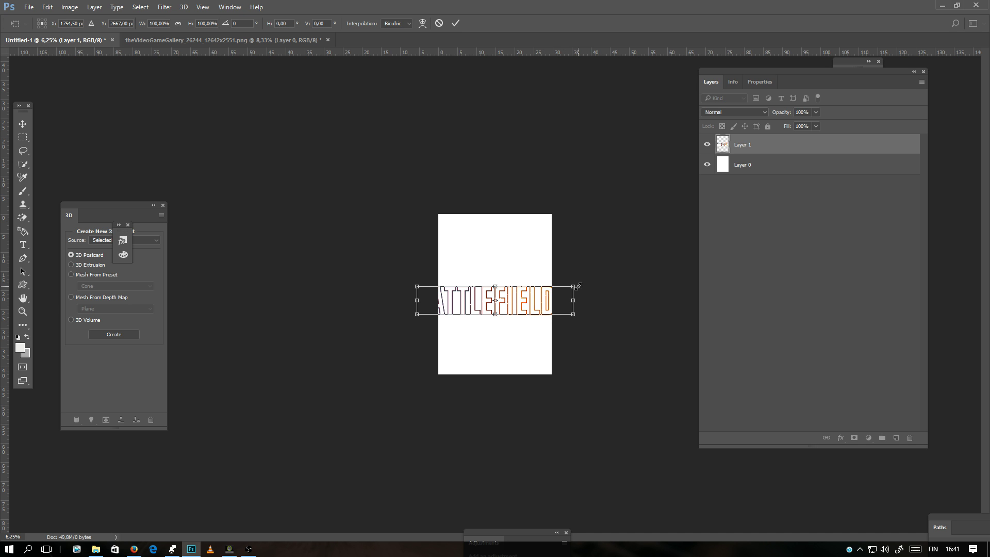
- Shrink the logo slightly, move it to the bottom of the page and commit
mouse_move(574, 285)
left_mouse_down()
mouse_move(510, 298)
mouse_move(520, 361)
left_mouse_up()
key("Return")
key("l")
key("ctrl+plus")
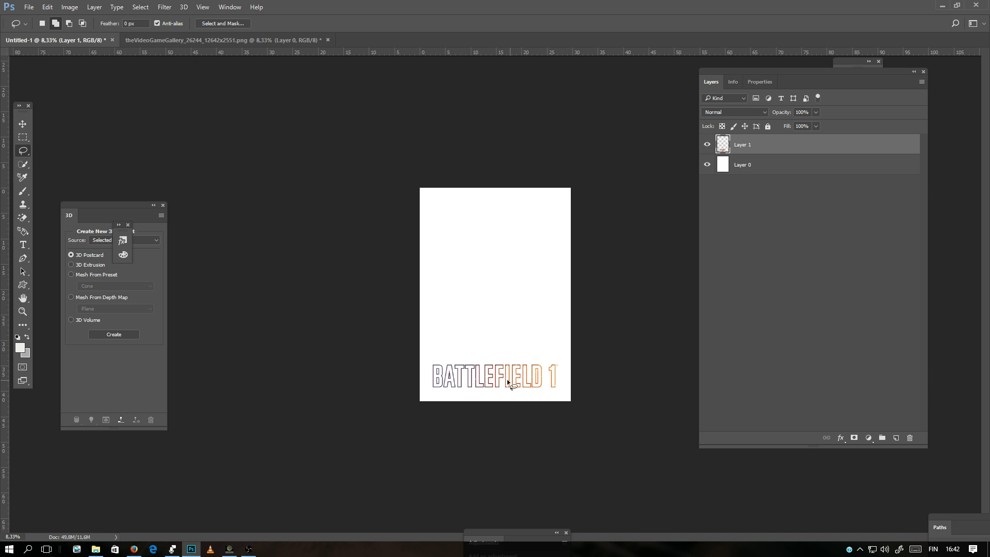
- Duplicate the logo layer as Layer 1 copy and toggle its visibility off and on
right_click(487, 380)
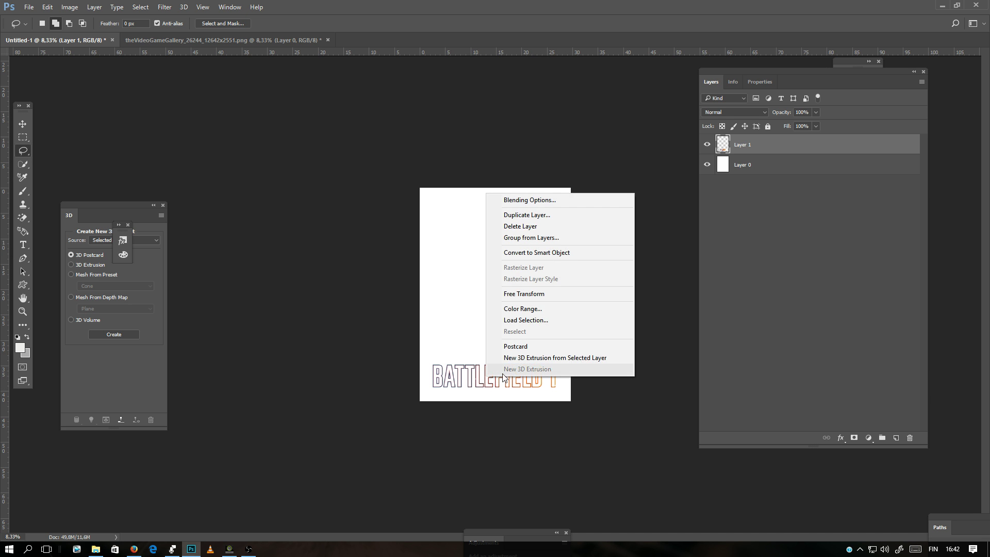
left_click(553, 213)
left_click(583, 167)
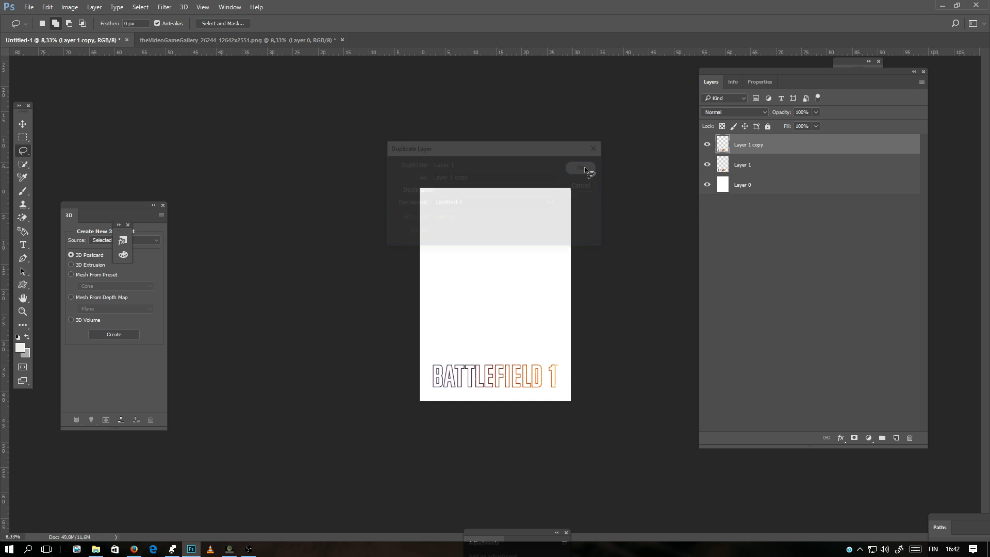
left_click(708, 146)
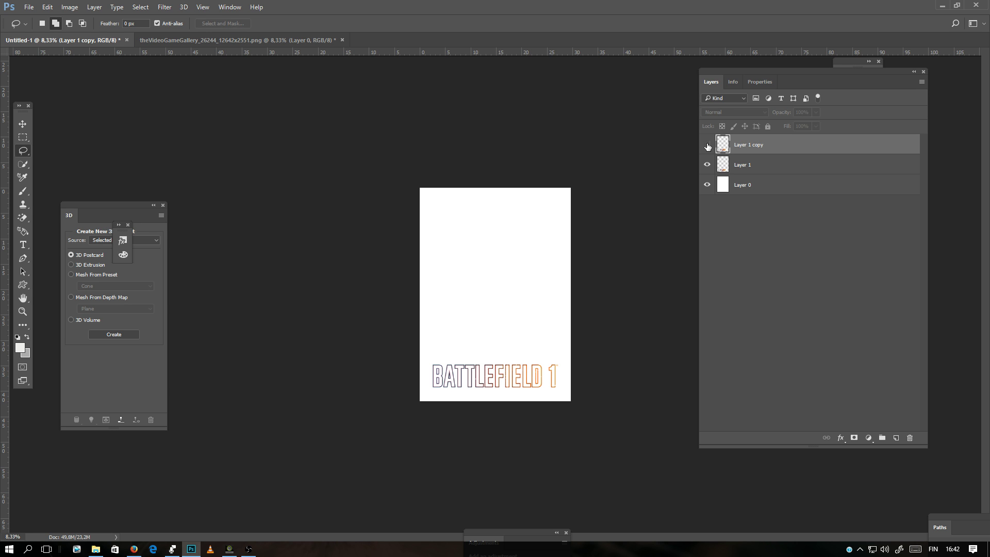
left_click(707, 145)
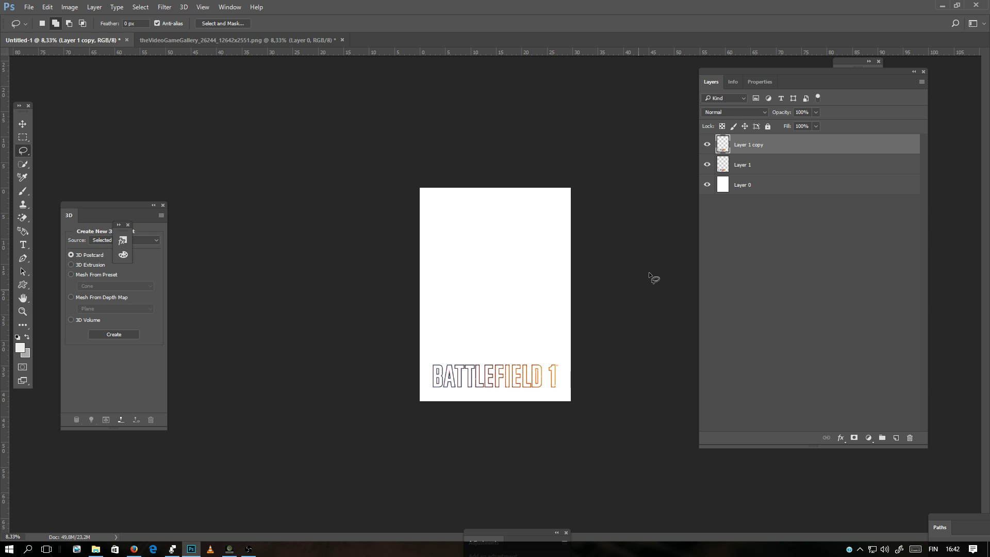
- Hide Layer 1, centre Layer 1 copy on the page using a full selection, then deselect
left_click(707, 147)
left_click(707, 147)
left_click(723, 186, "ctrl")
left_click(708, 165)
left_click(22, 126)
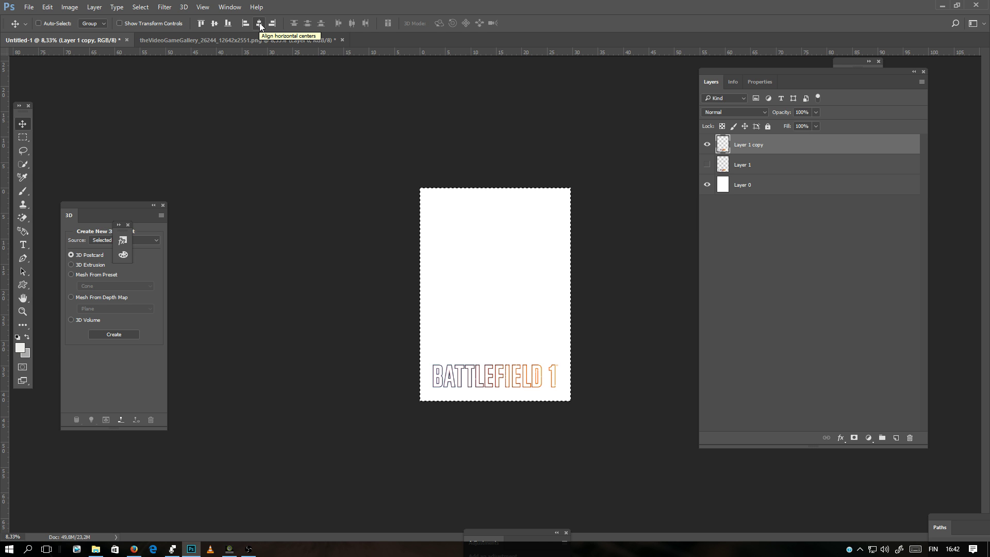
left_click(213, 23)
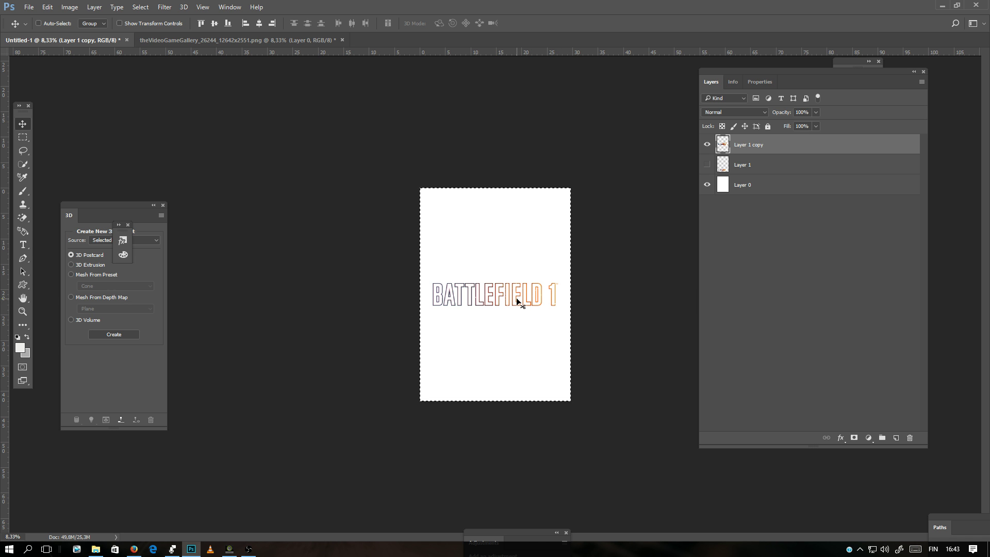
key("ctrl")
key("ctrl+d")
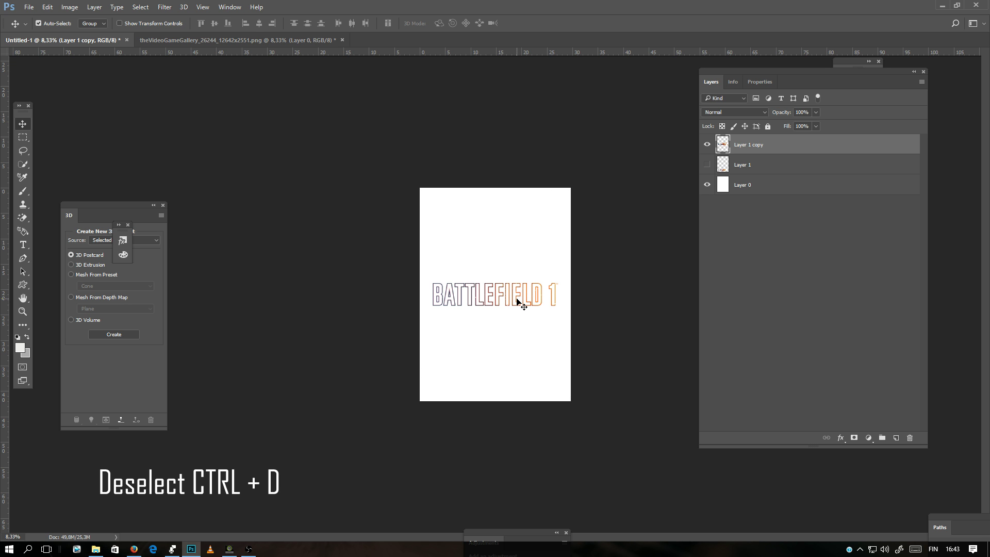
key("ctrl+plus")
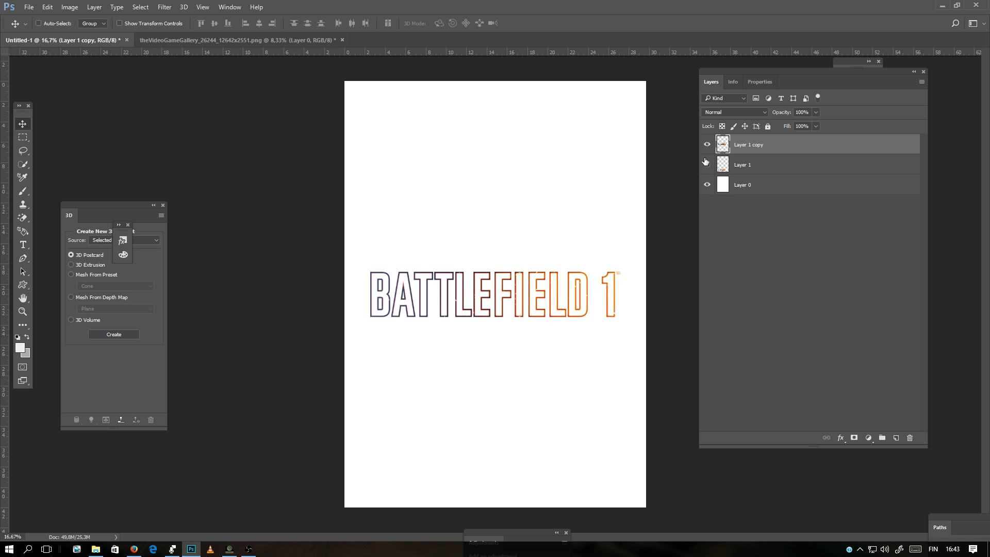
- Show Layer 1 again and commit an unchanged free transform on the top logo
left_click(706, 164)
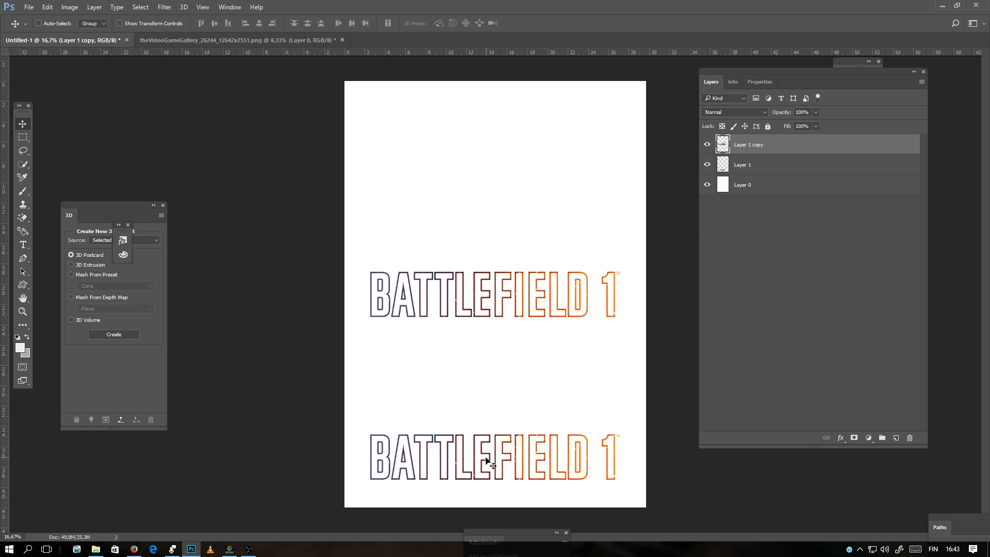
left_click(23, 150)
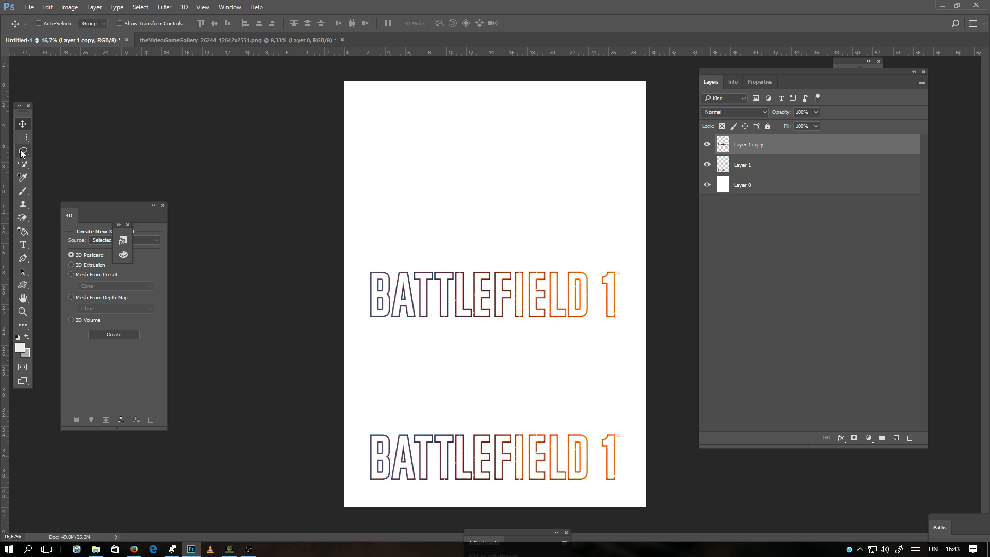
right_click(490, 463)
left_click(538, 379)
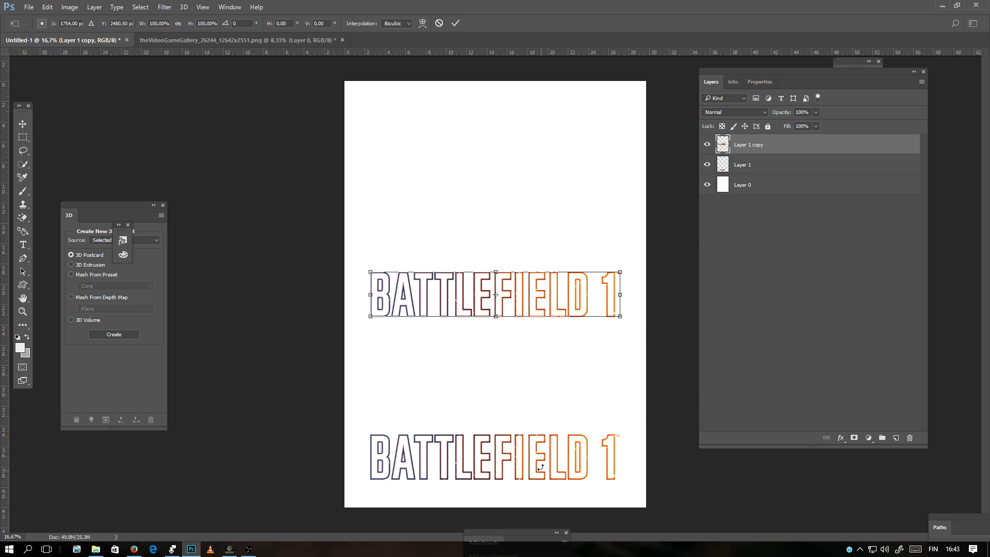
key("Return")
- Rename Layer 1 to '2' and Layer 1 copy to '1'
left_click(745, 168)
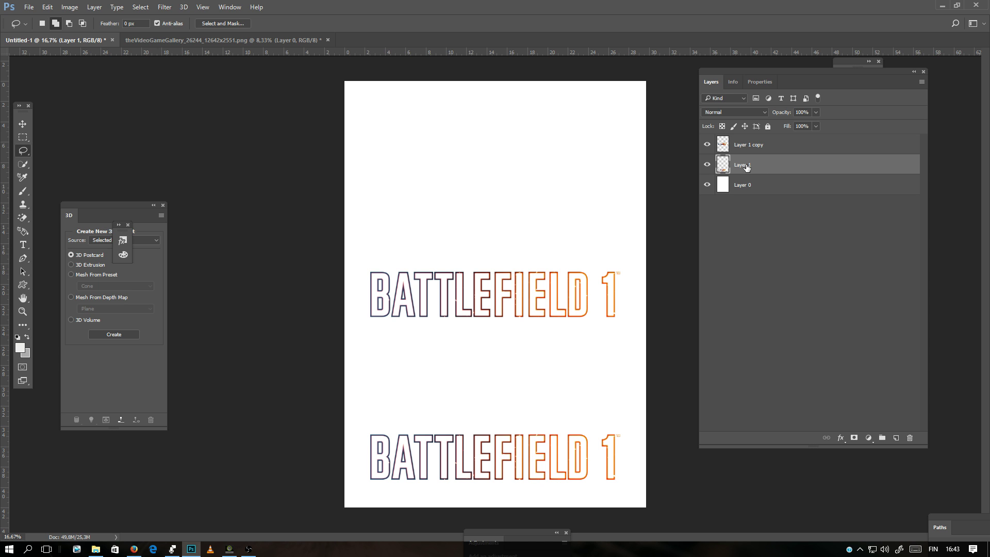
double_click(749, 165)
left_click(707, 164)
left_click(707, 164)
double_click(745, 166)
type("2")
double_click(750, 145)
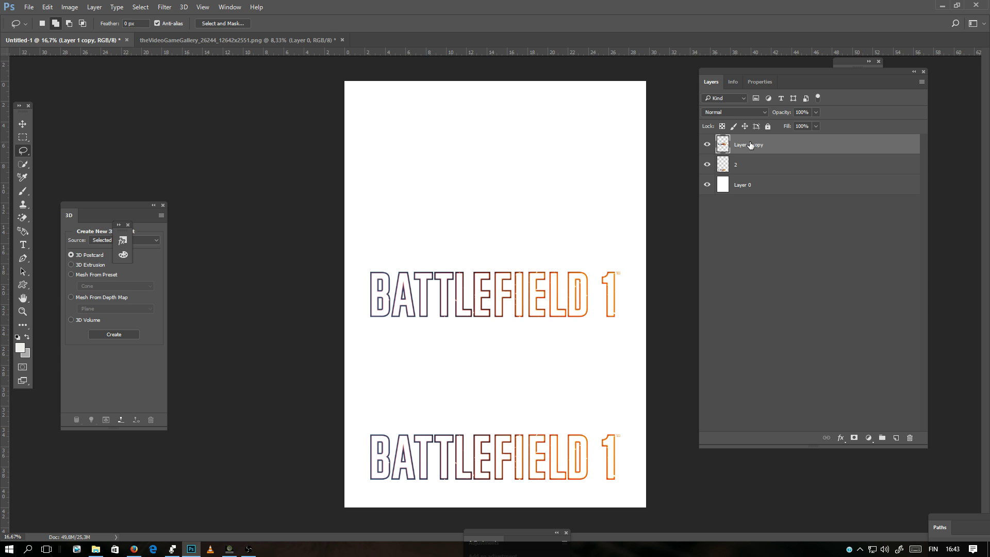
type("1")
left_click(765, 241)
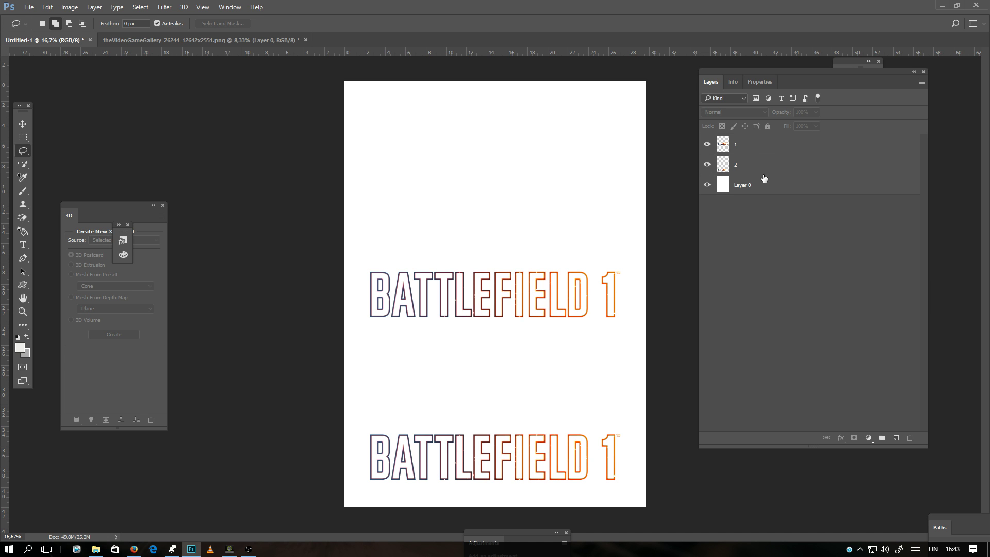
- Select logo layers 1 and 2 together with Layer 0 in the Layers panel
left_click(751, 148)
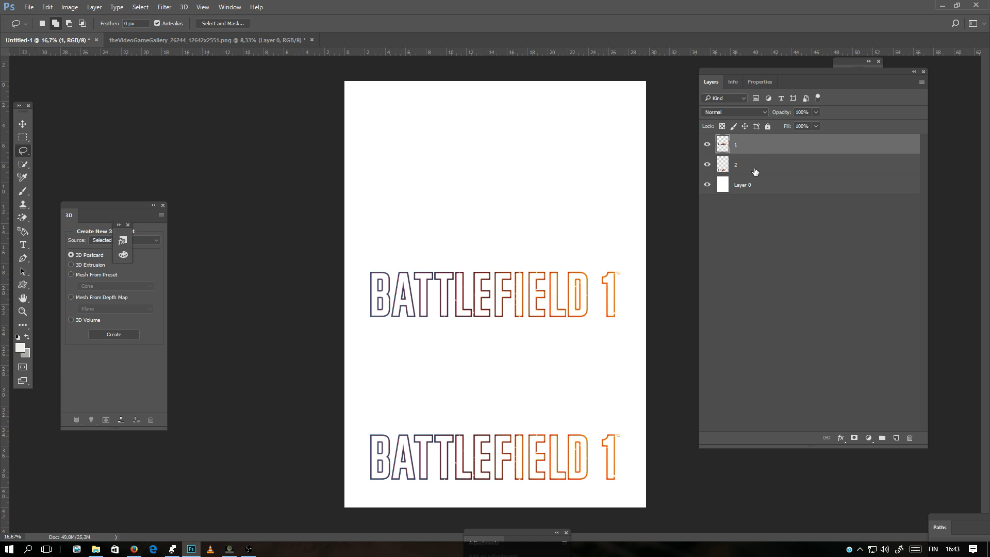
left_click(747, 169, "shift")
left_click(747, 188, "shift")
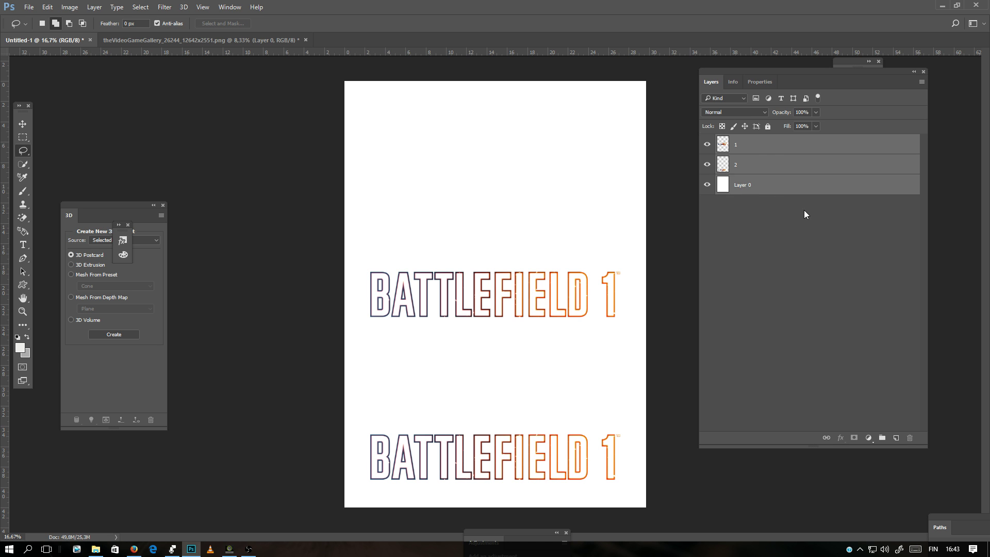
left_click(763, 189)
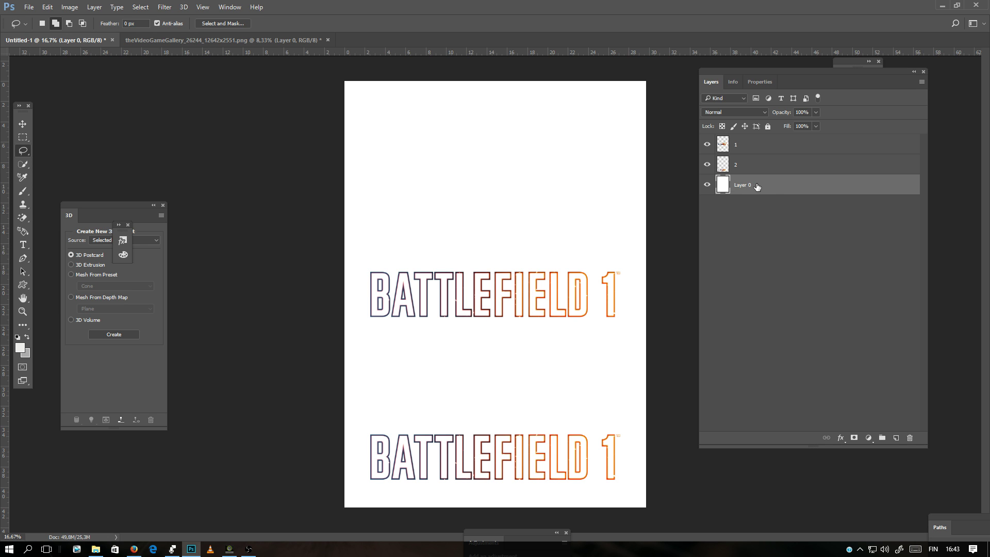
left_click(753, 145, "shift")
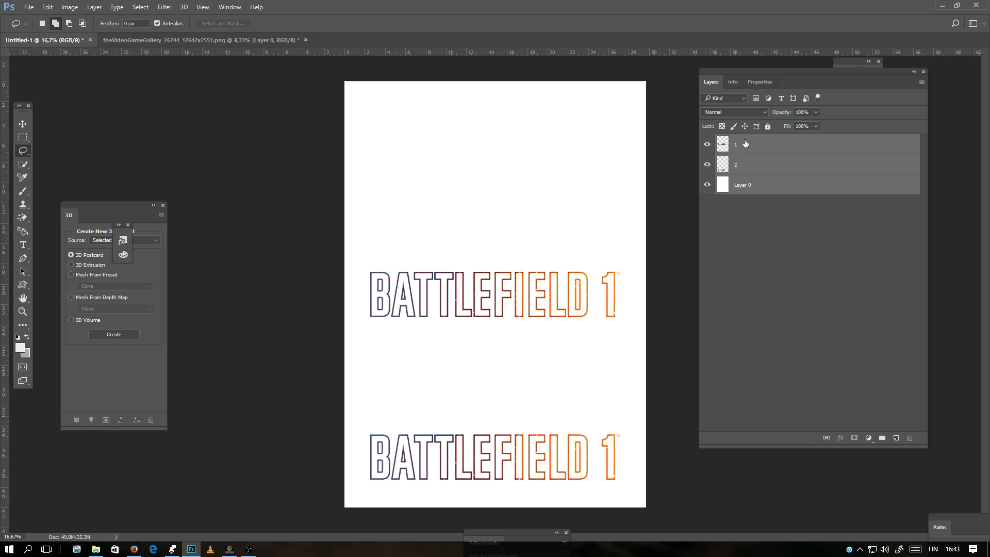
left_click(742, 188)
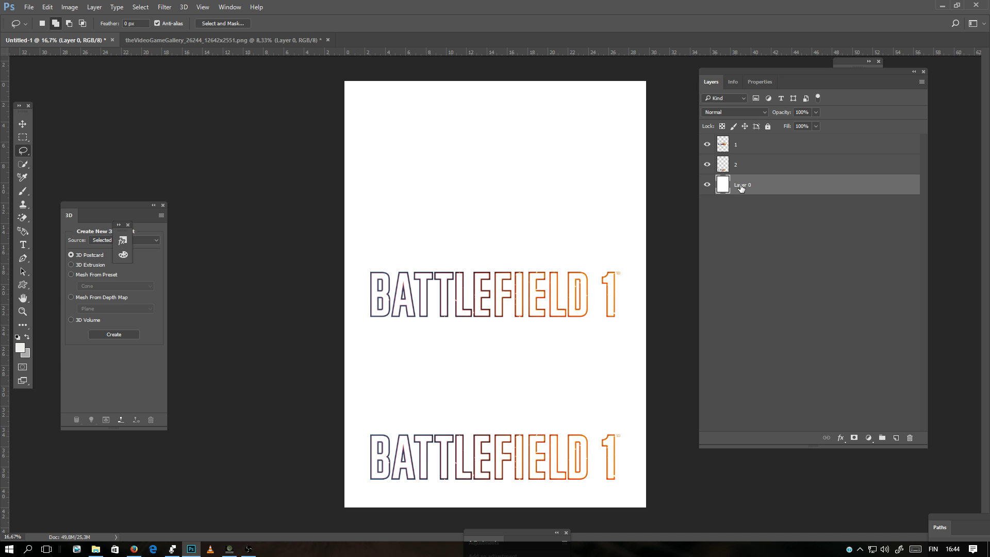
left_click(739, 146)
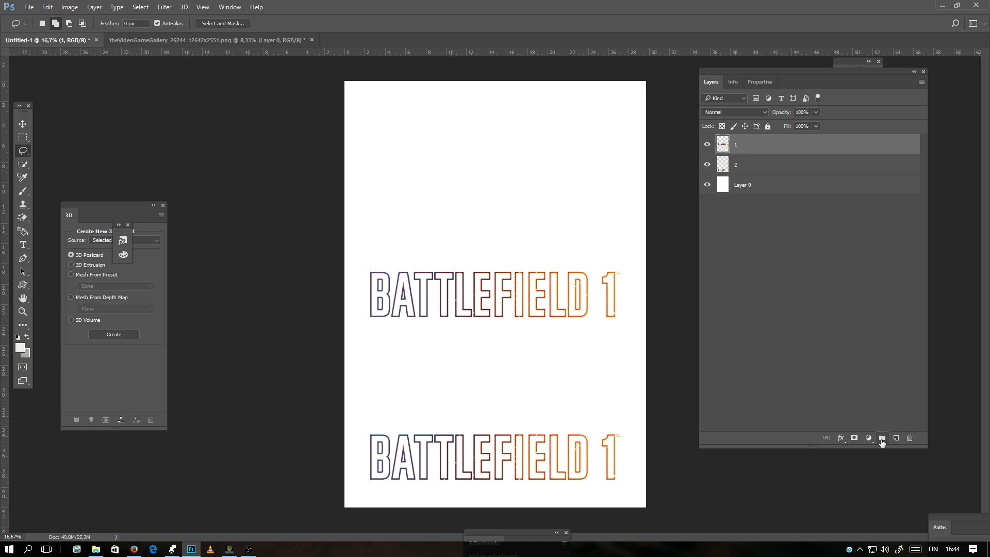
left_click(755, 188, "shift")
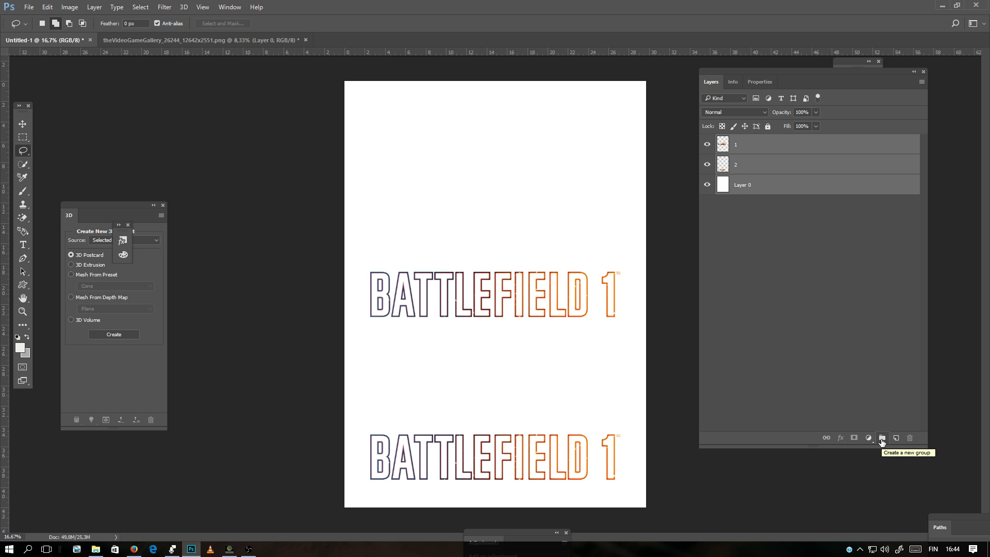
left_click(881, 438)
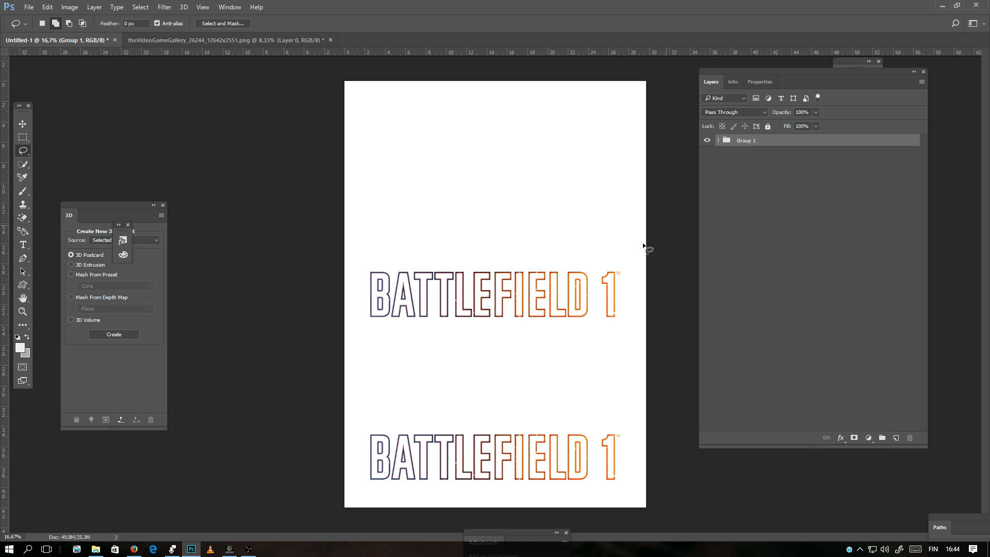
left_click(708, 141)
left_click(708, 141)
right_click(751, 141)
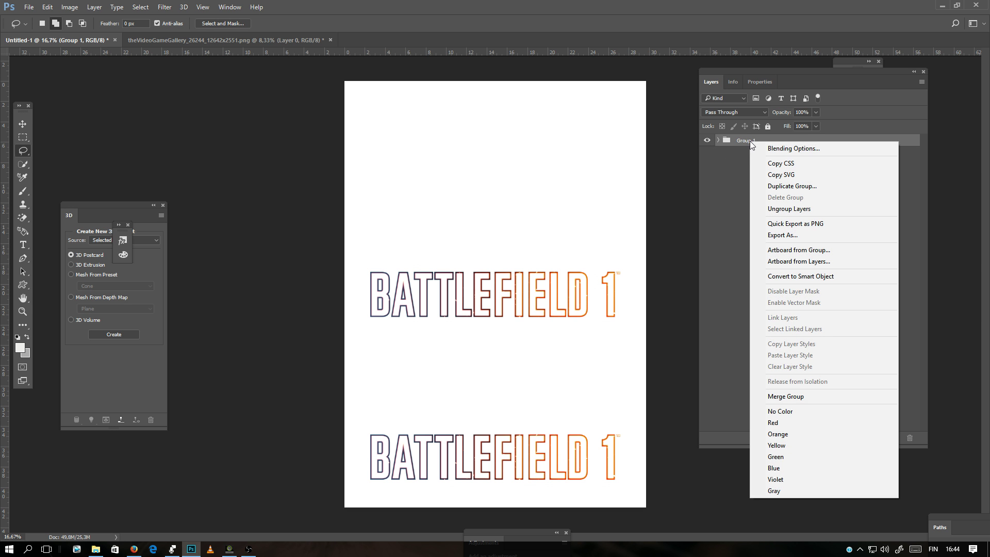
left_click(791, 149)
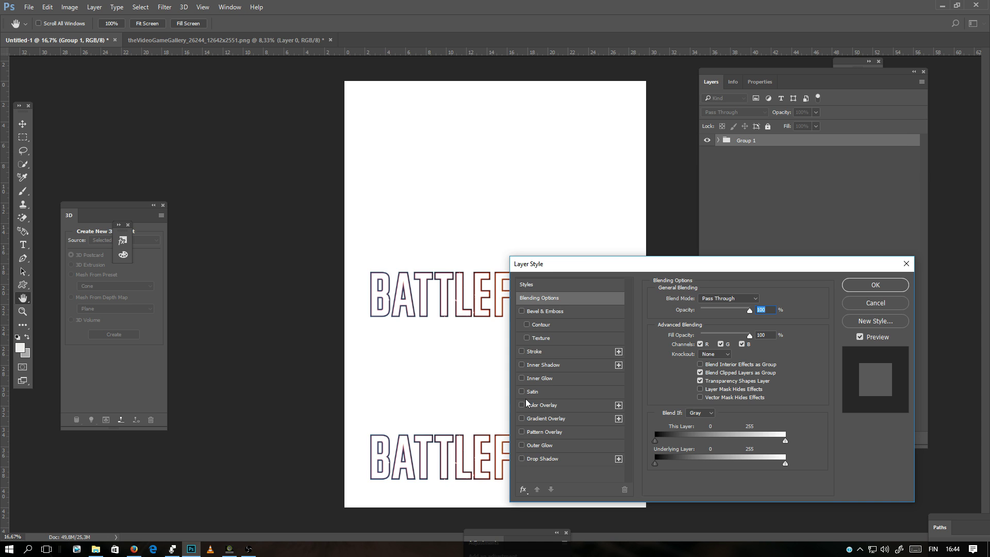
left_click(522, 405)
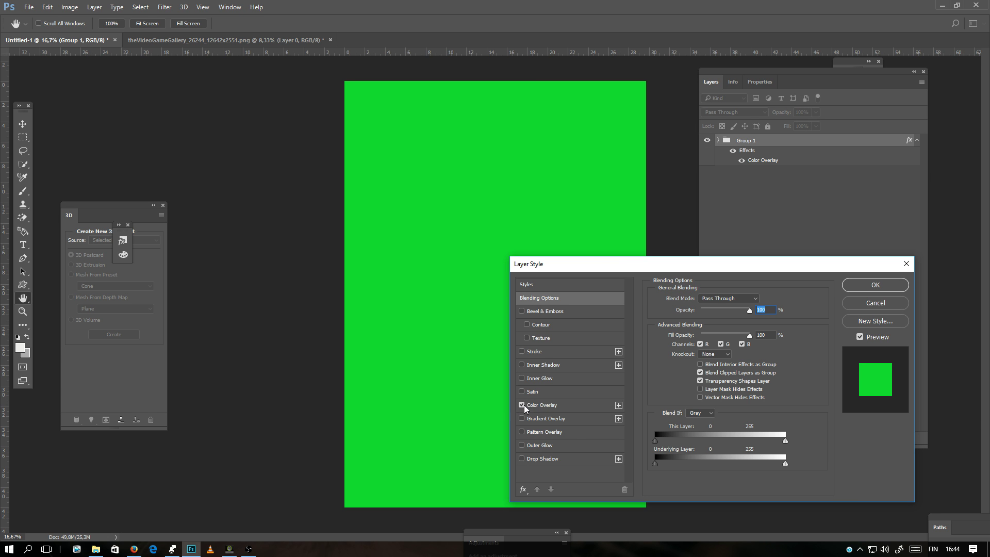
left_click(538, 405)
left_click(764, 301)
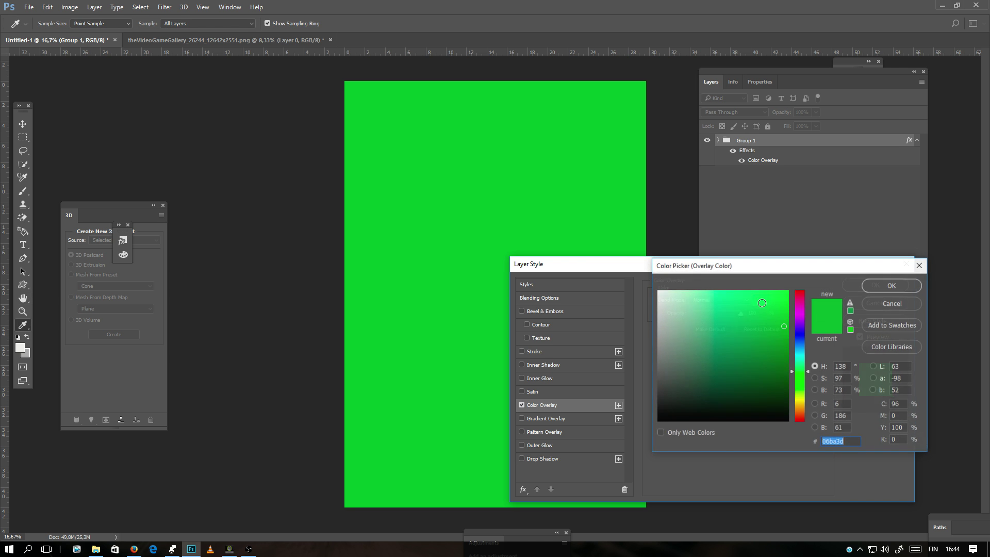
mouse_move(762, 303)
left_mouse_down()
mouse_move(757, 320)
mouse_move(662, 357)
left_mouse_up()
left_click(898, 302)
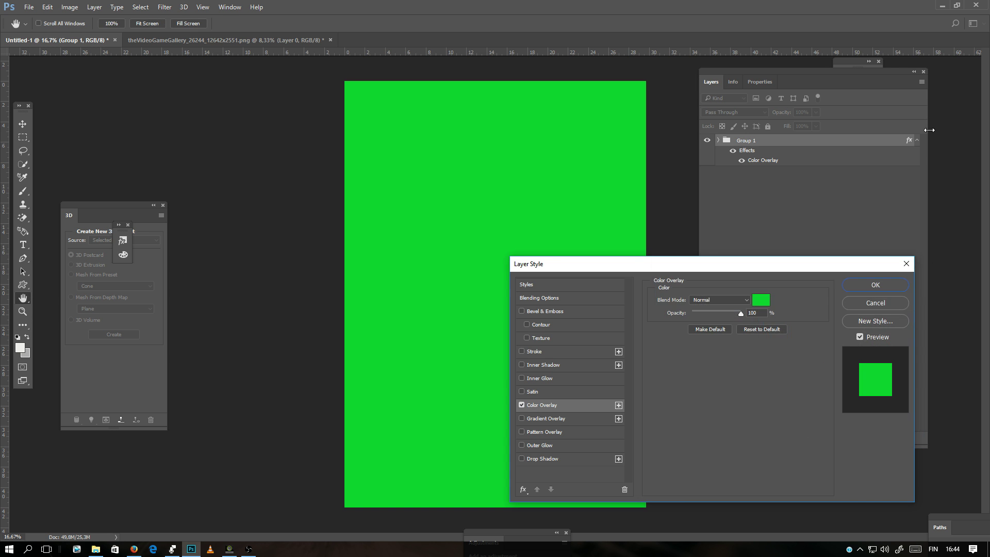
key("Escape")
right_click(730, 146)
left_click(725, 169)
key("ctrl+shift+g")
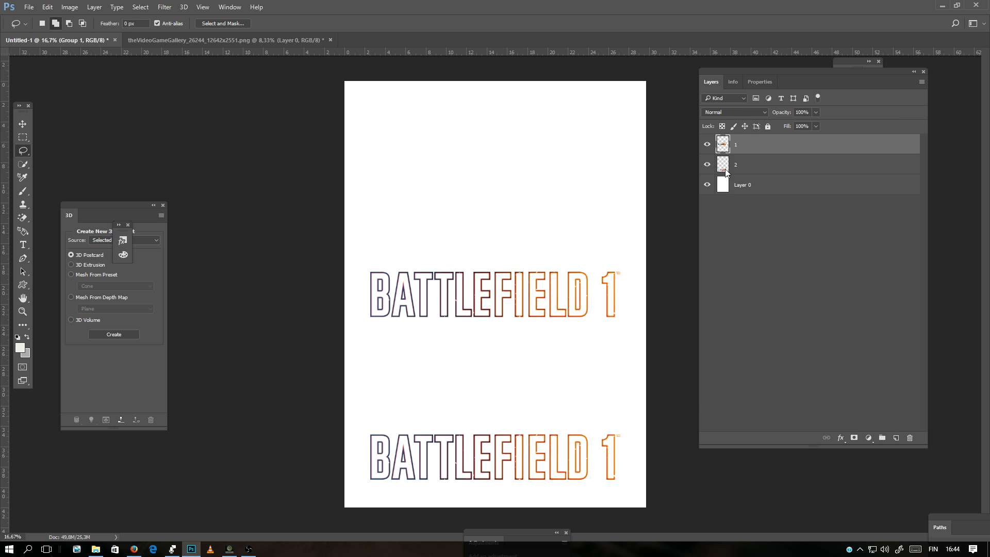
left_click(747, 188)
left_click(749, 148, "shift")
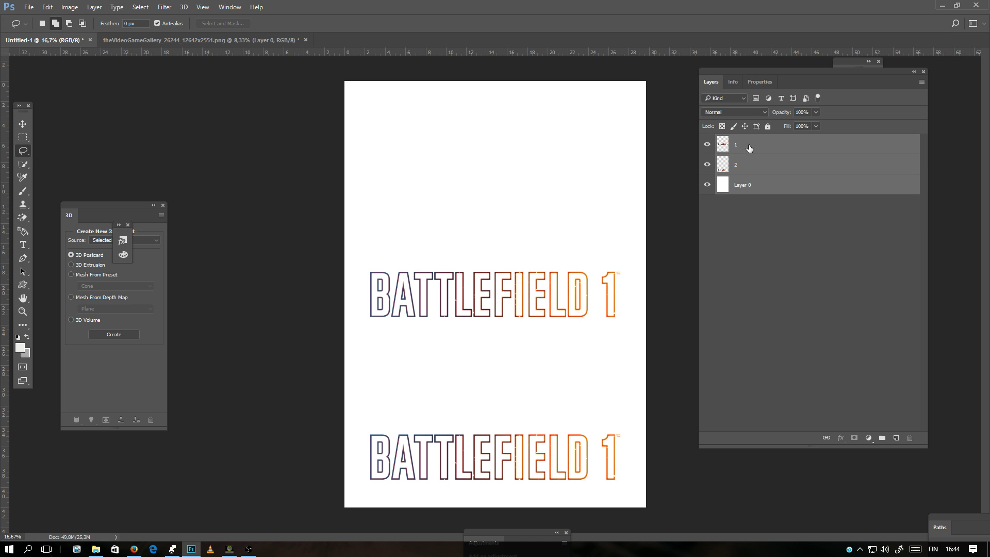
left_click(786, 227)
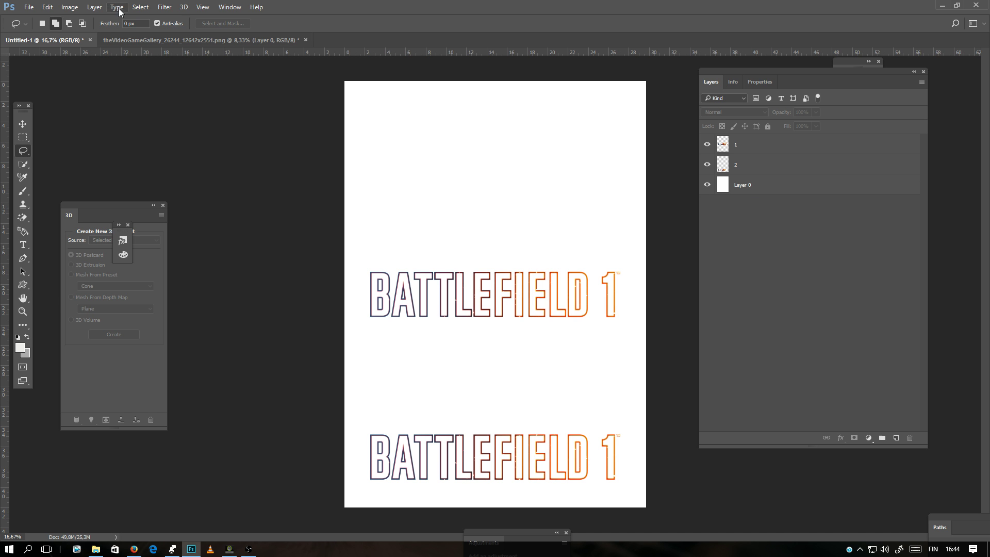
- Open the r8KAtKLPZ2oXSi hooded soldier image and dismiss the missing profile notice
left_click(28, 7)
left_click(32, 30)
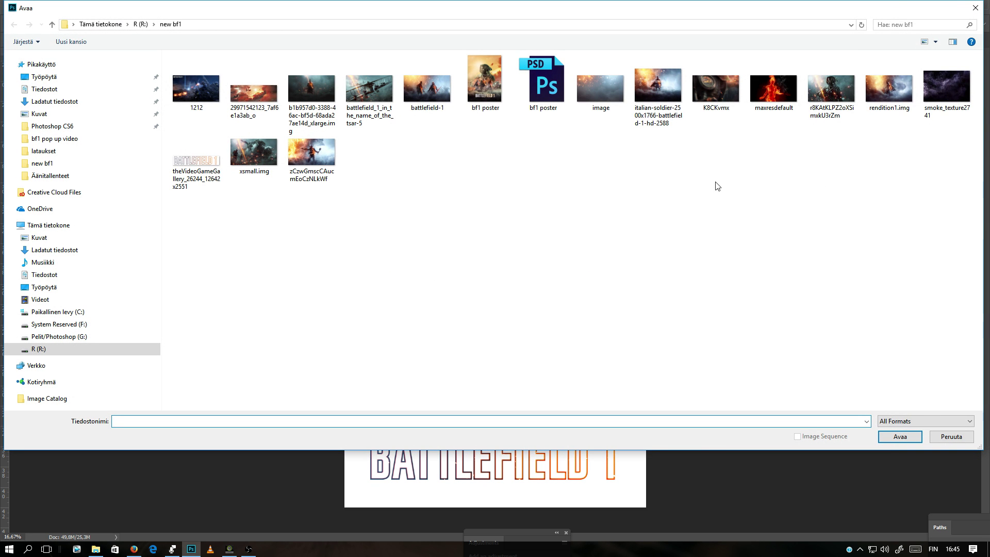
double_click(831, 82)
left_click(560, 261)
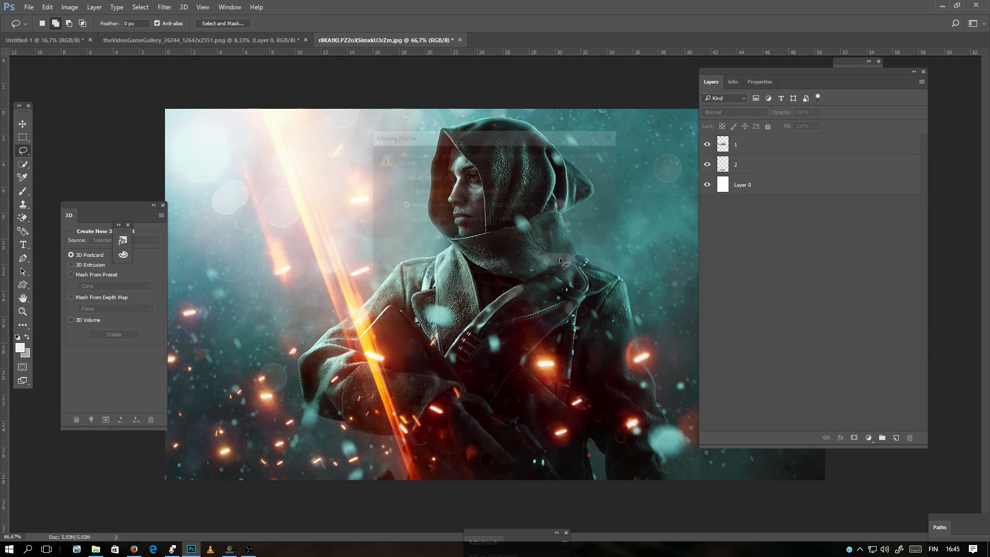
- Select the entire soldier image
key("m")
left_click_drag(160, 102, 294, 185)
key("ctrl+a")
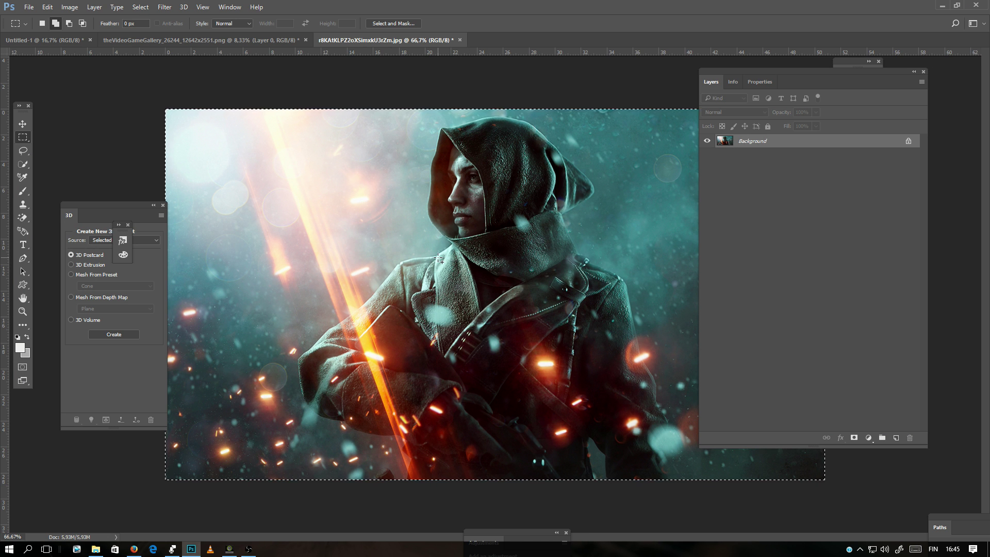
- Convert the soldier Background into Layer 0 and drag it onto the poster document
key("ctrl+d")
right_click(747, 145)
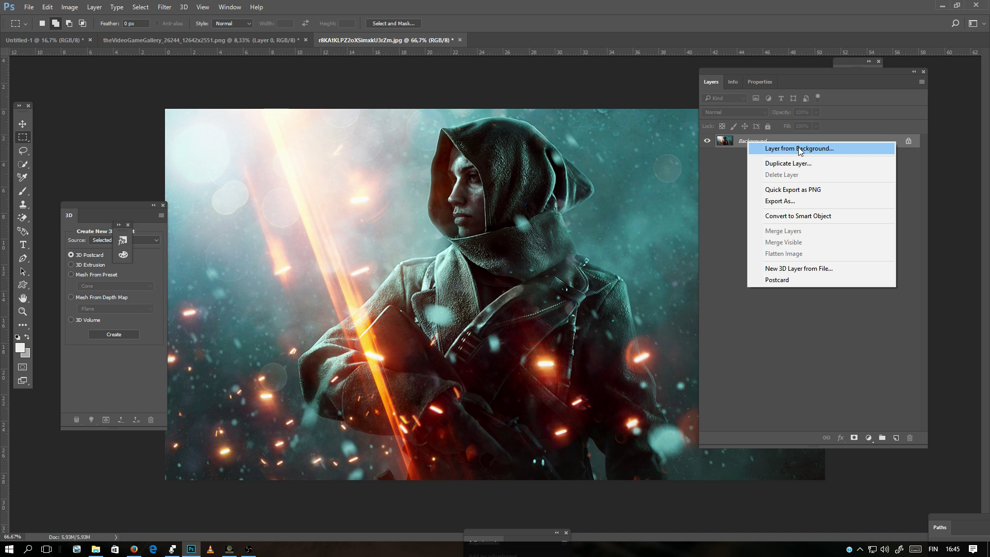
left_click(783, 150)
left_click(585, 170)
left_click_drag(730, 146, 519, 258)
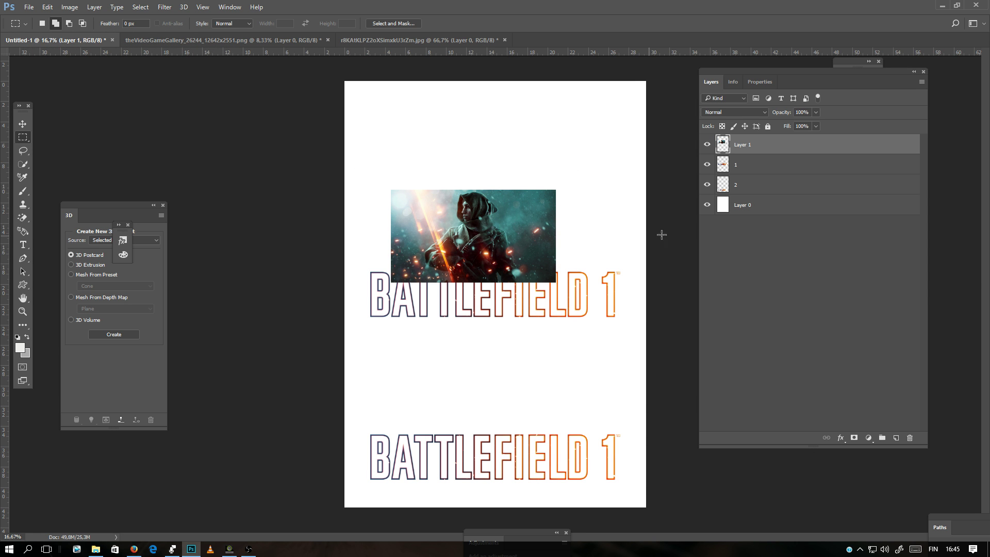
- Rename the soldier layer 'bf1 female' and move it beneath logo layer 1
double_click(749, 145)
type("bf1 female")
key("Return")
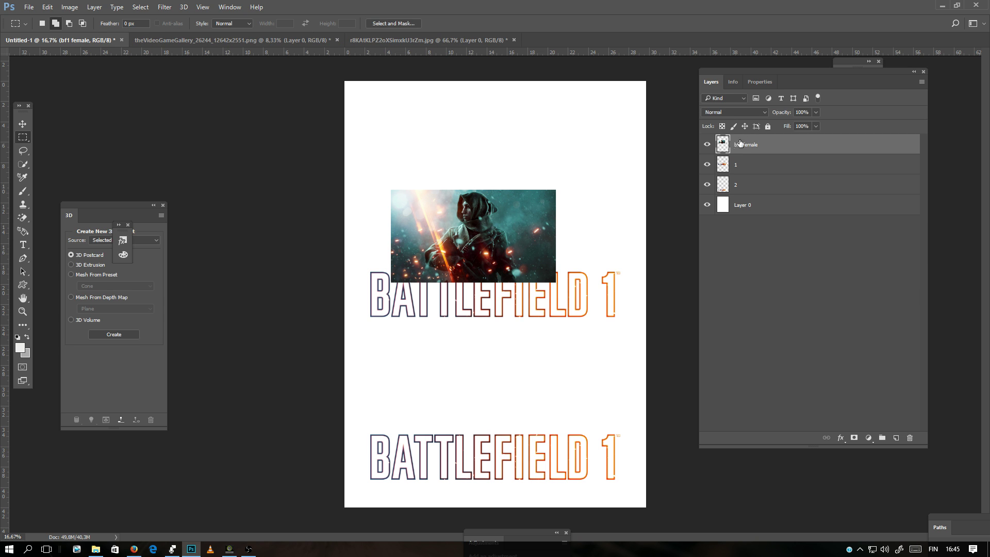
left_click_drag(747, 147, 746, 168)
- Convert the bf1 female layer to a smart object
double_click(707, 184)
double_click(707, 144)
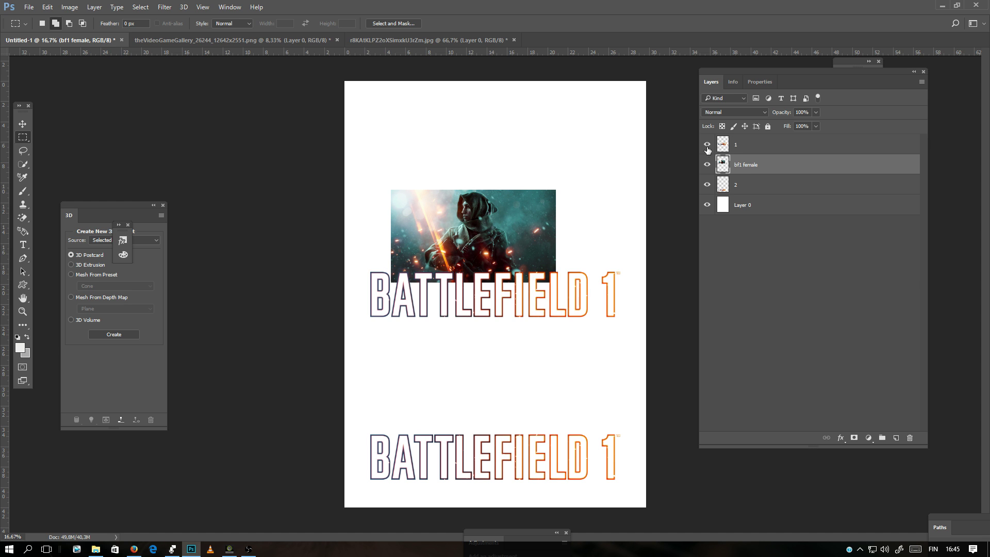
right_click(742, 167)
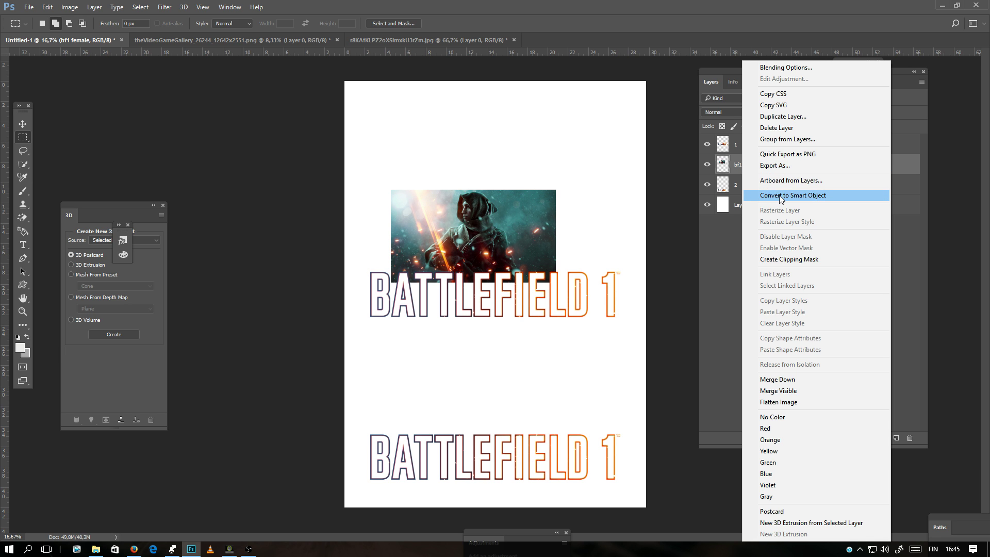
left_click(793, 196)
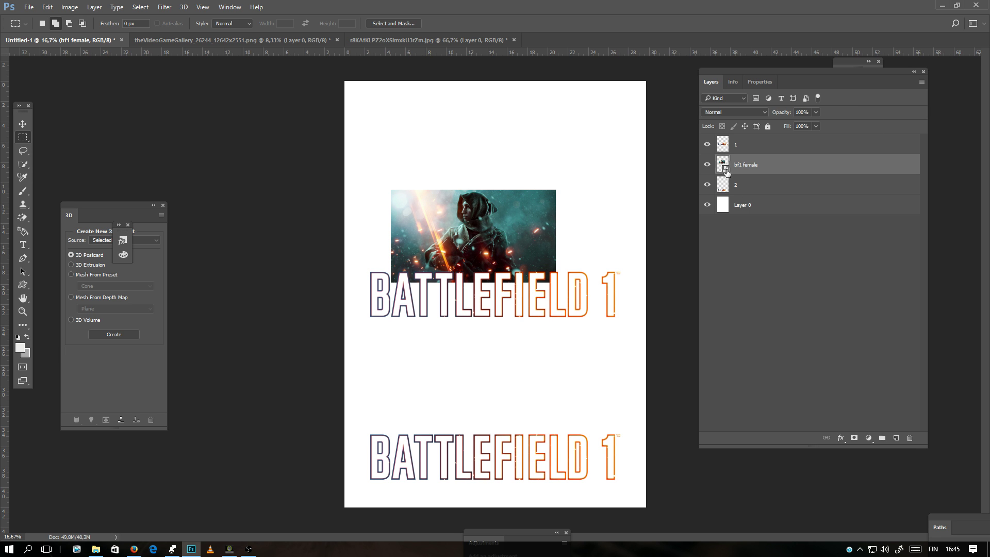
- Free Transform the soldier photo to about 295% and position it across the page width
right_click(475, 228)
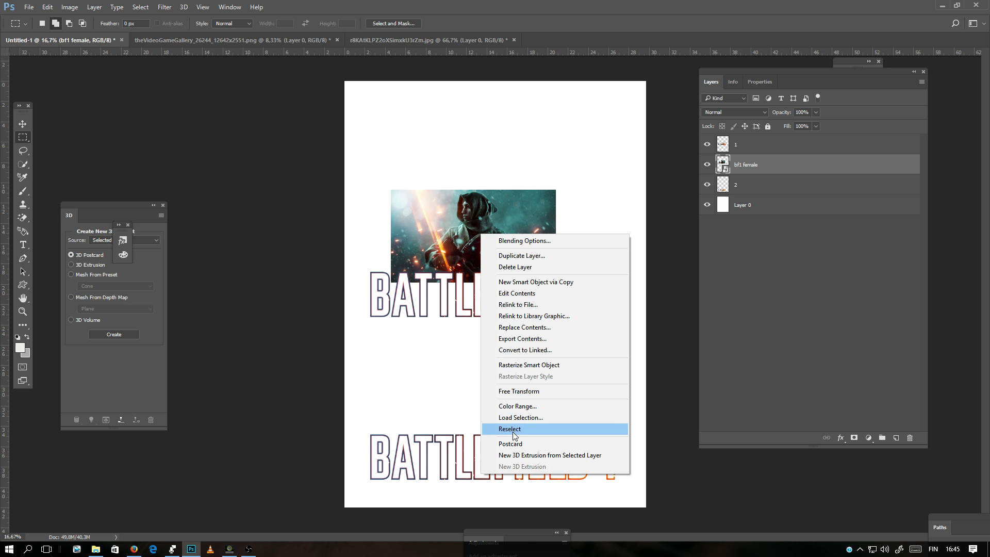
left_click(521, 391)
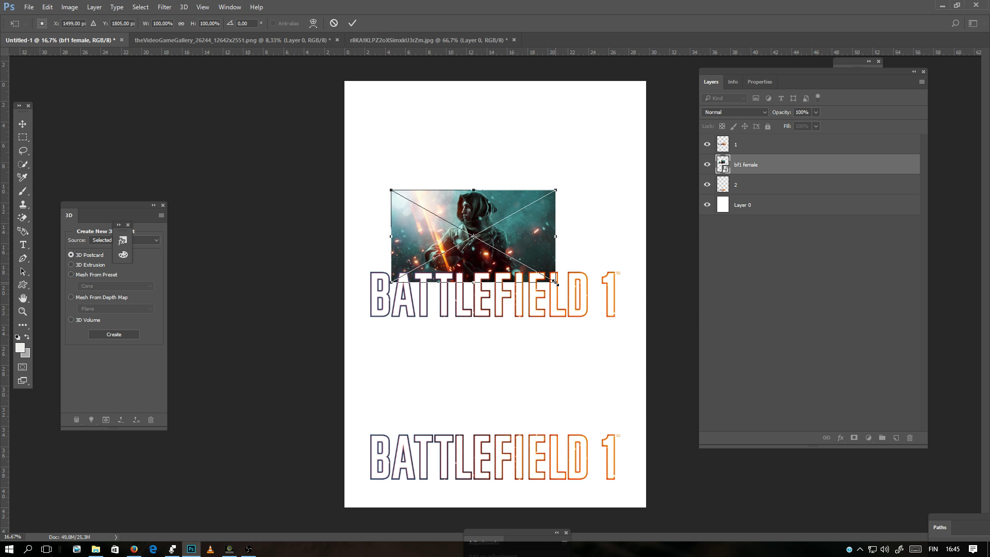
left_click_drag(555, 282, 880, 458)
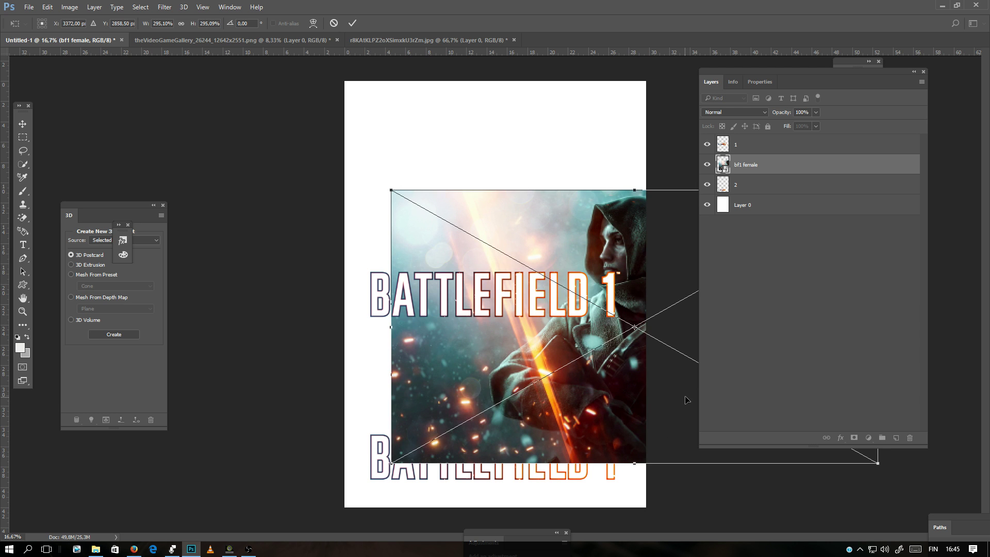
left_click_drag(665, 392, 549, 359)
key("Return")
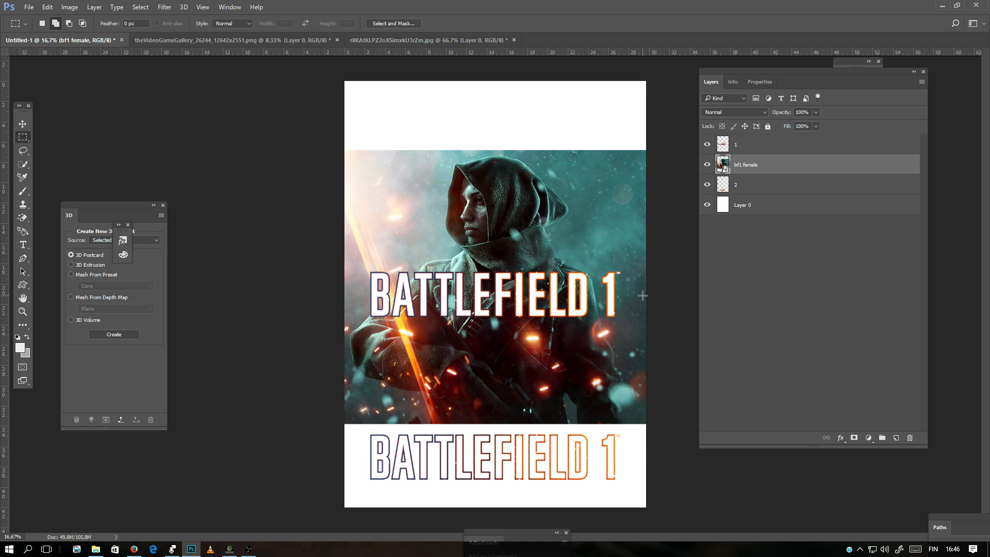
- Hide the lower logo layer 2 and select logo layer 1
left_click(706, 185)
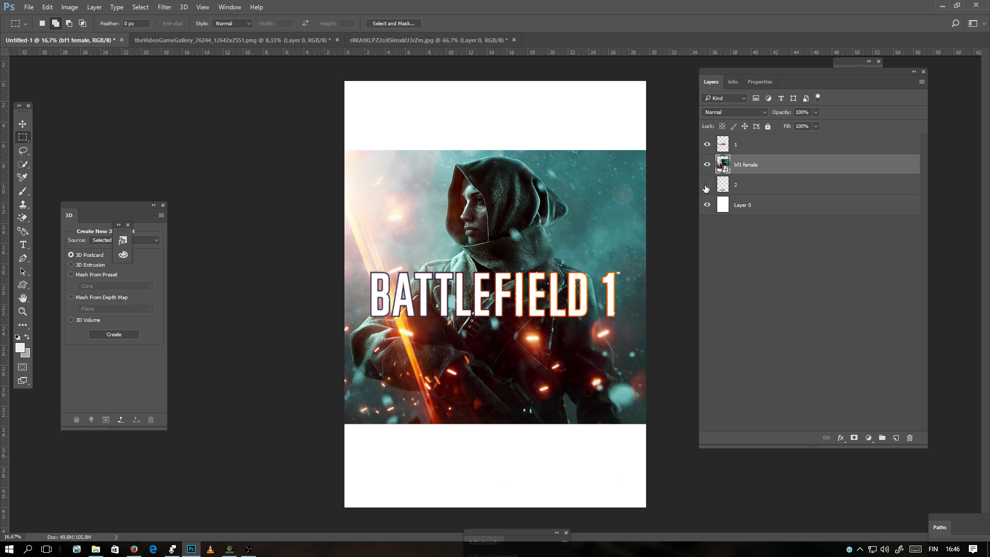
left_click(747, 151)
left_click(715, 112)
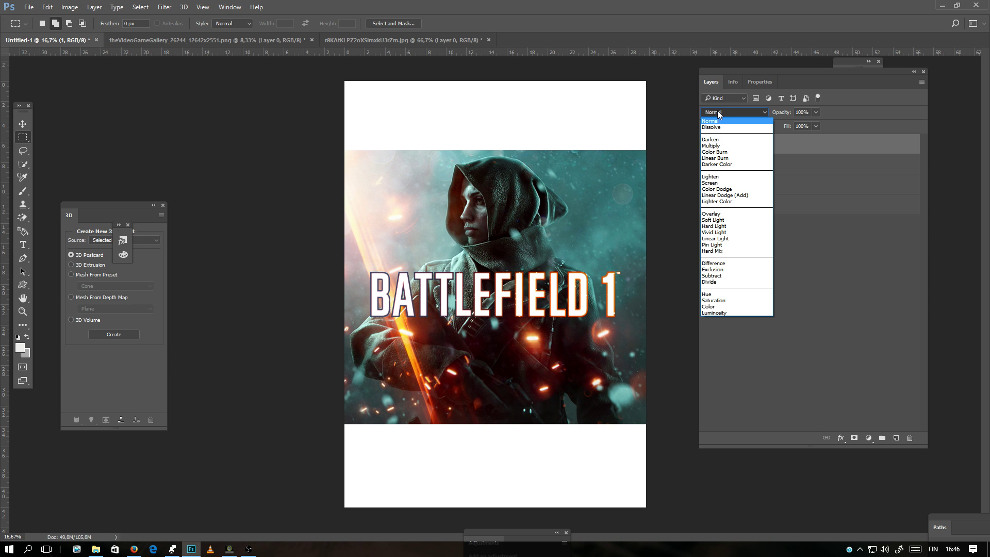
left_click(720, 114)
left_click(706, 145)
left_click(707, 144)
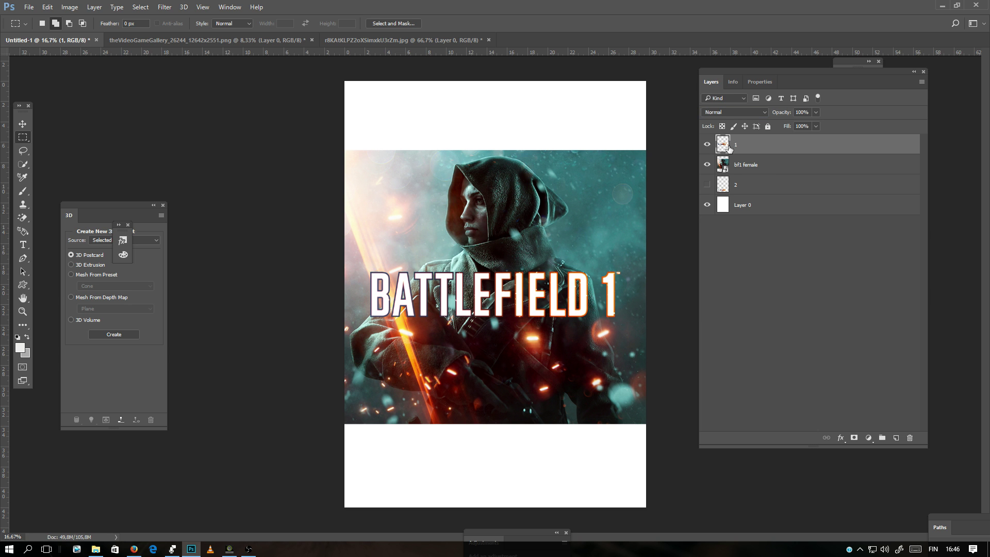
- Step logo layer 1's blend mode through Dissolve, Darken, Linear Burn and Screen
left_click(712, 112)
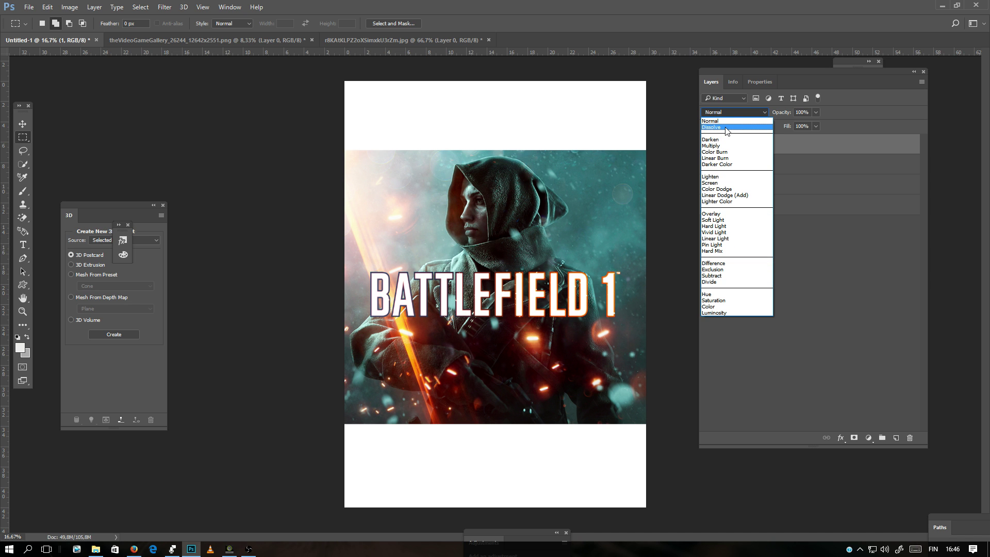
left_click(727, 128)
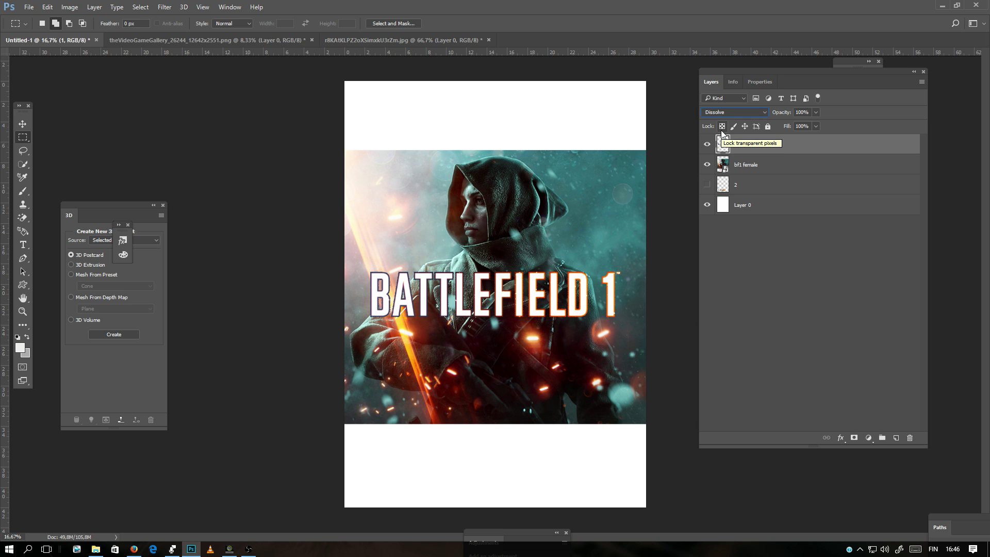
key("Down")
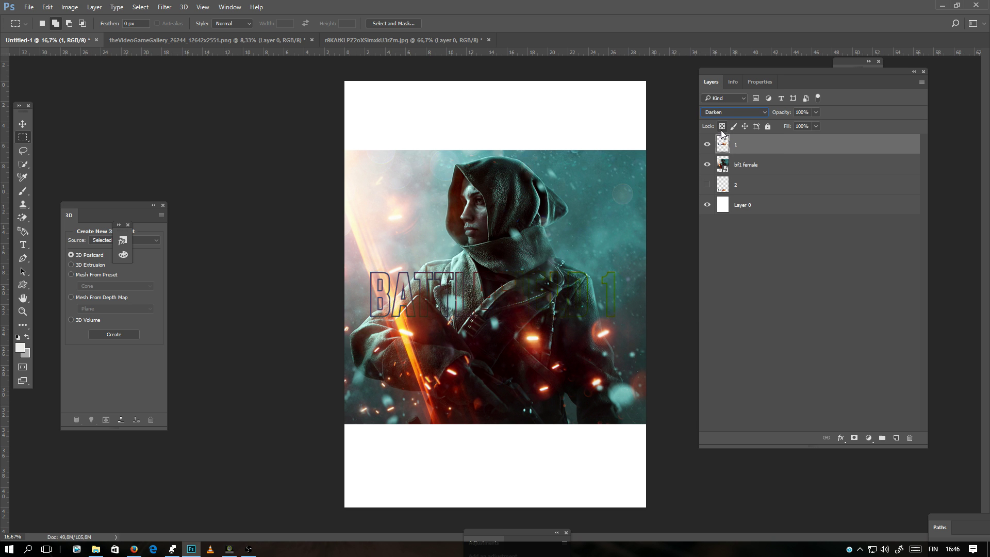
key("Down")
key("Down")
key("Down")
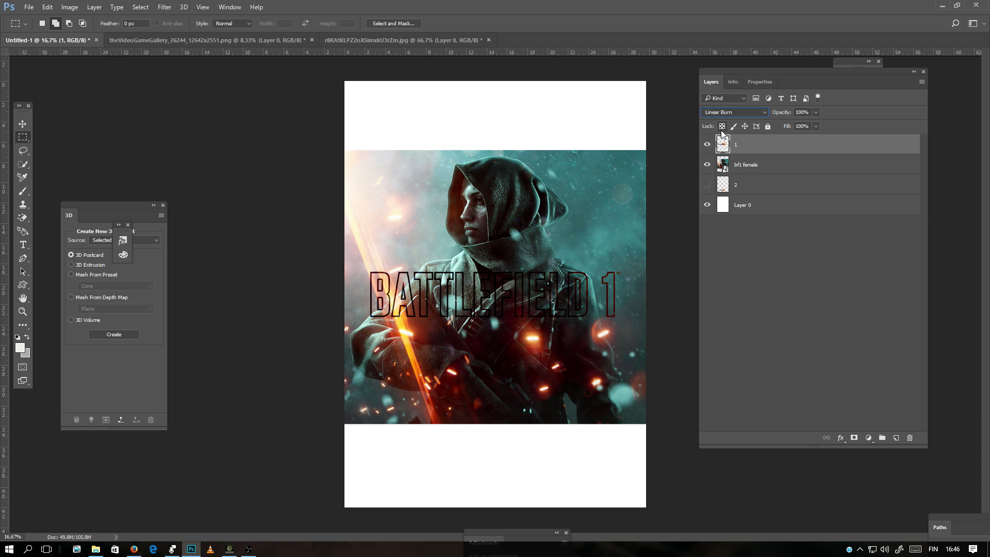
key("Down")
key("Down")
key("Down")
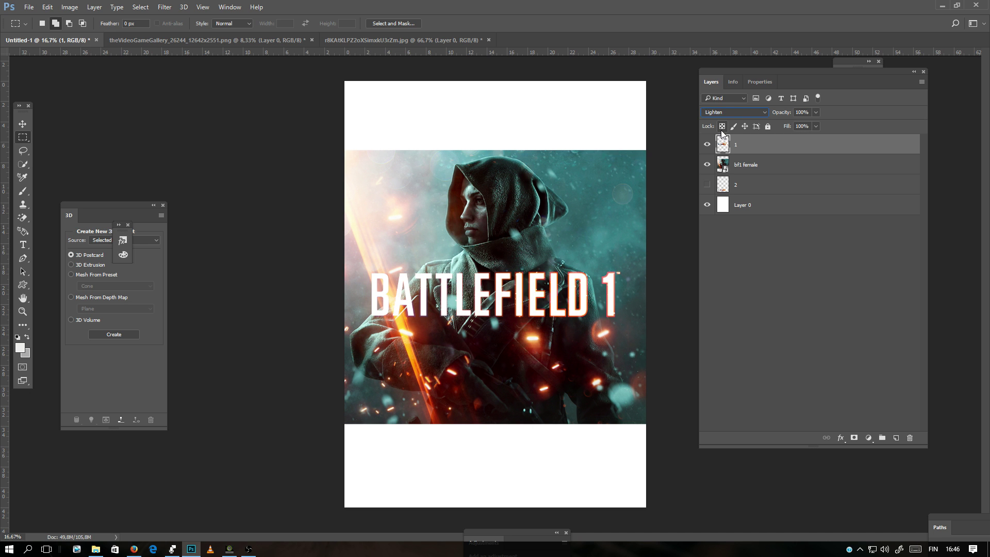
key("Down")
key("Down")
key("Down")
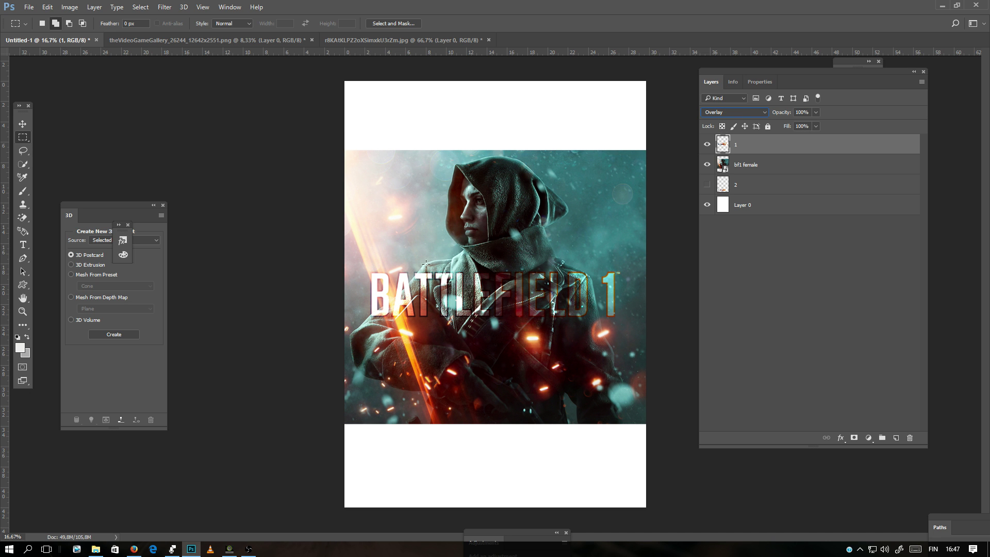
- Free Transform the BATTLEFIELD 1 logo down over the soldier's chest
right_click(480, 293)
left_click(509, 395)
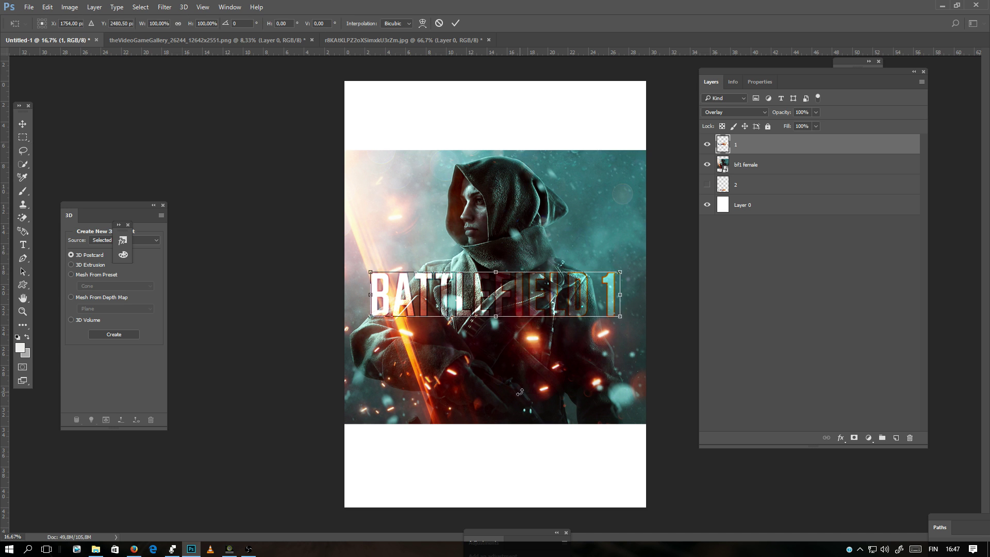
left_click_drag(529, 291, 530, 313)
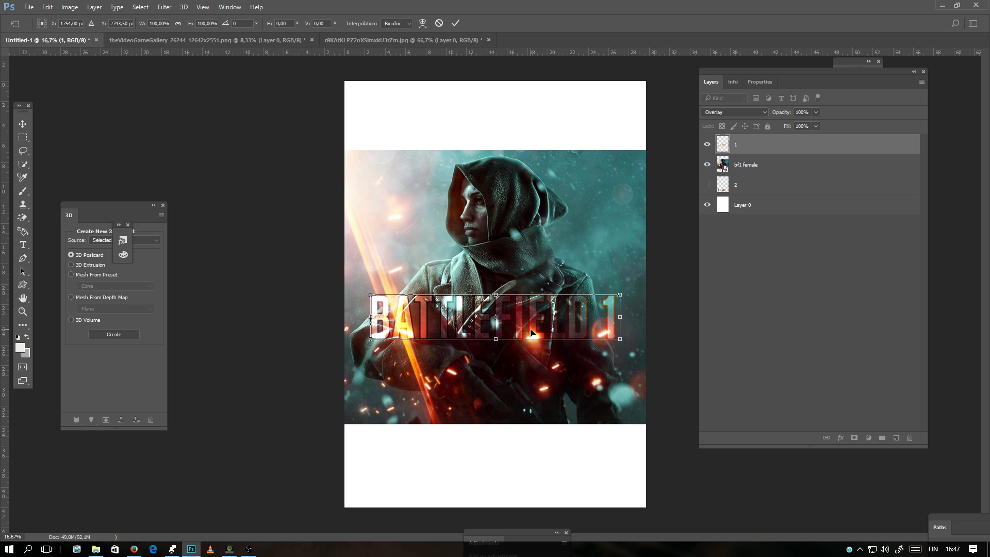
left_click_drag(529, 330, 535, 363)
key("m")
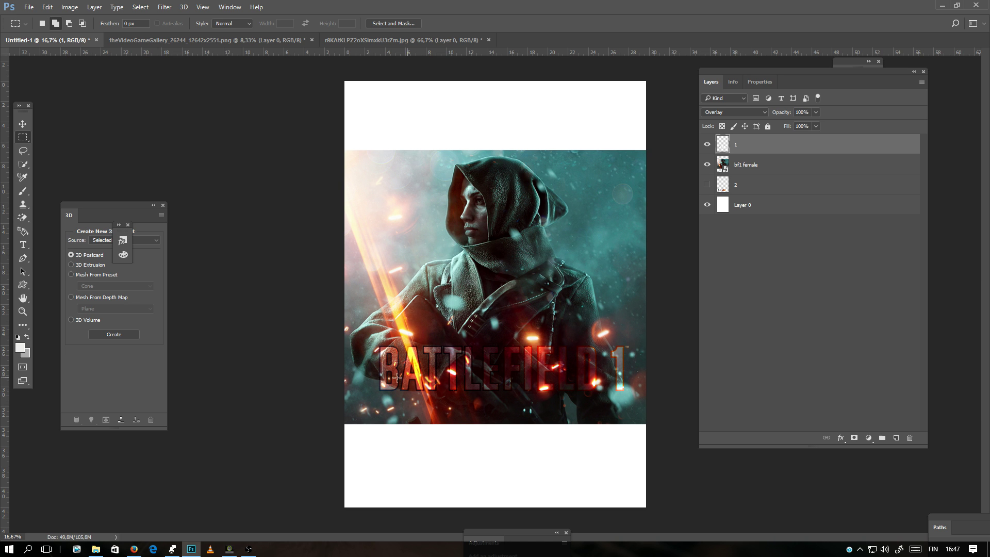
- Select the whole canvas, align the logo's horizontal centre to it, then deselect
left_click(723, 205, "ctrl")
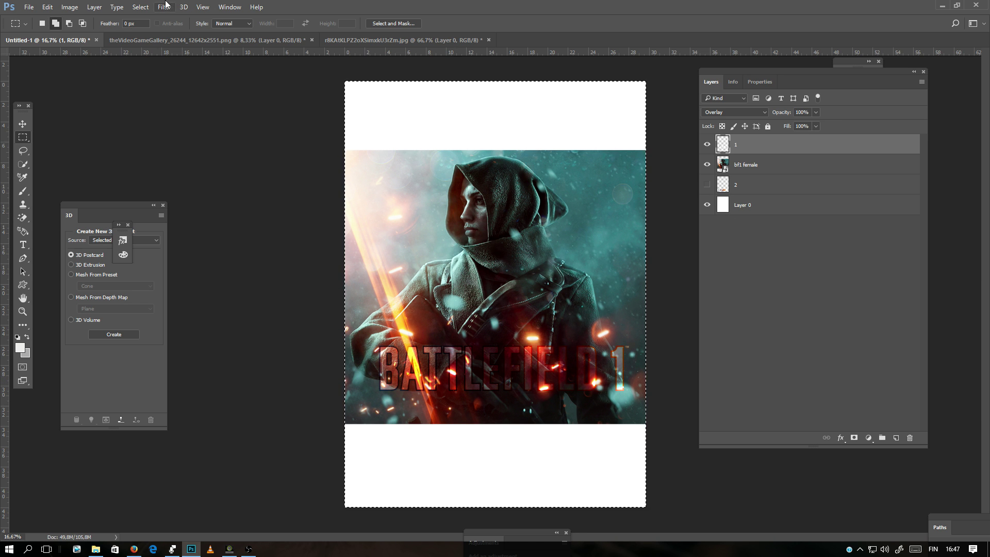
left_click(22, 126)
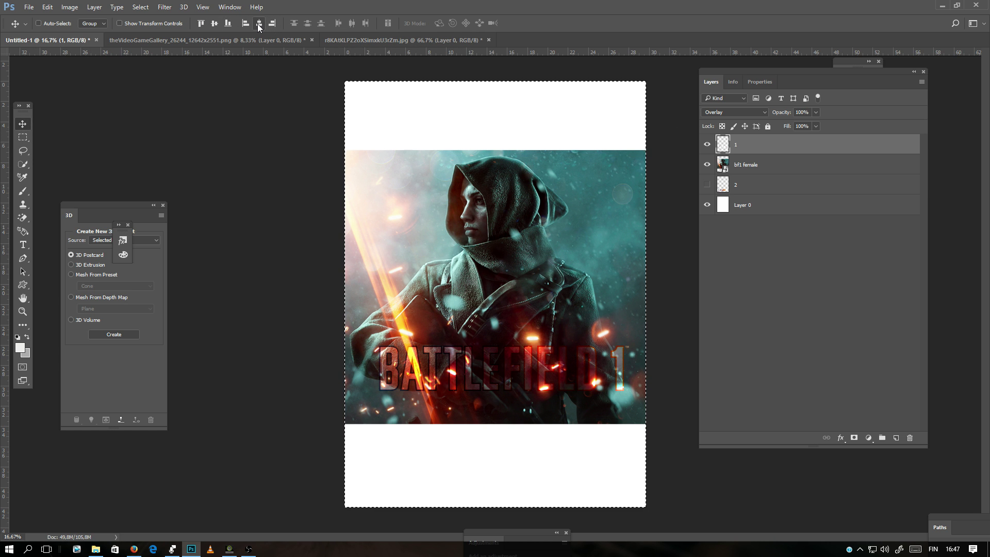
left_click(259, 24)
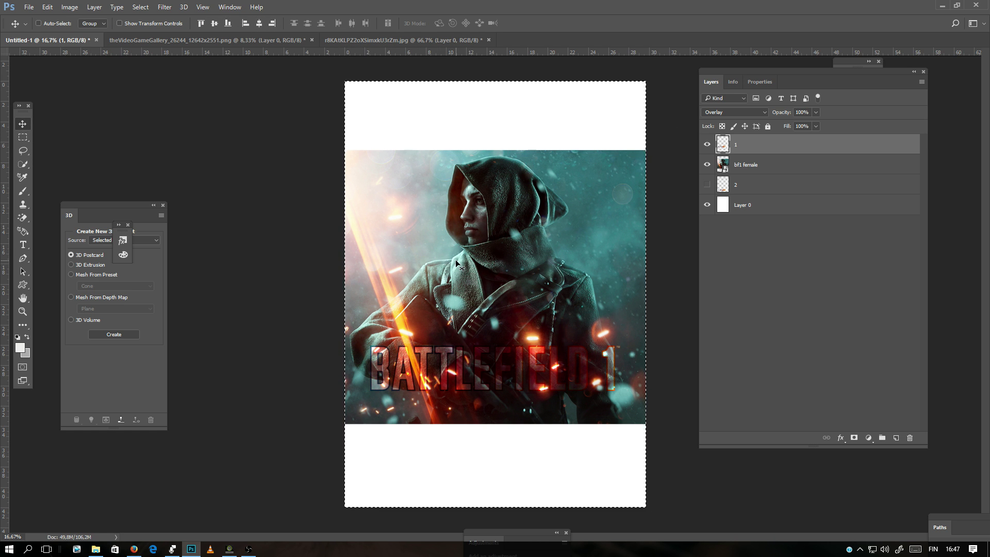
key("ctrl+d")
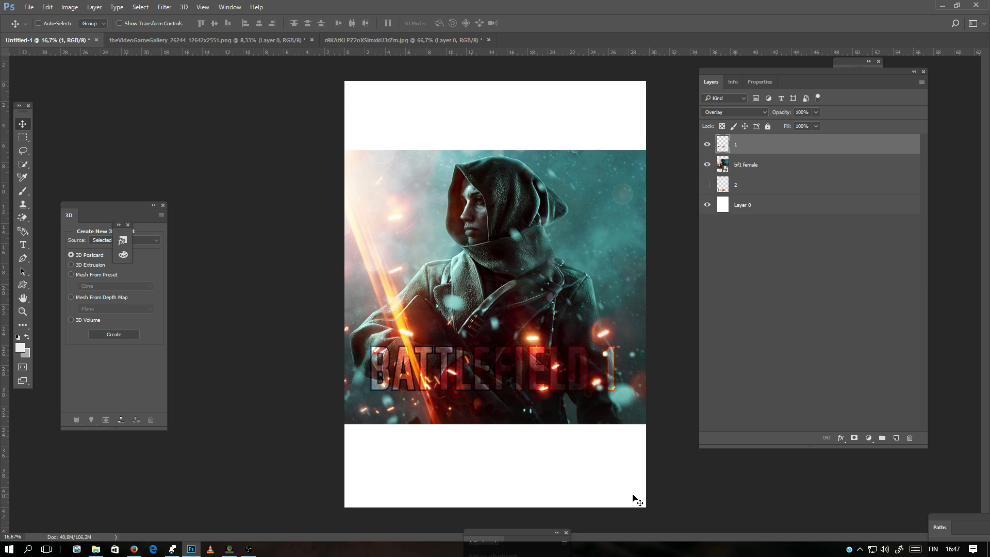
- Crop the canvas by pulling its top and bottom edges to the soldier photo's edges
left_click(24, 326)
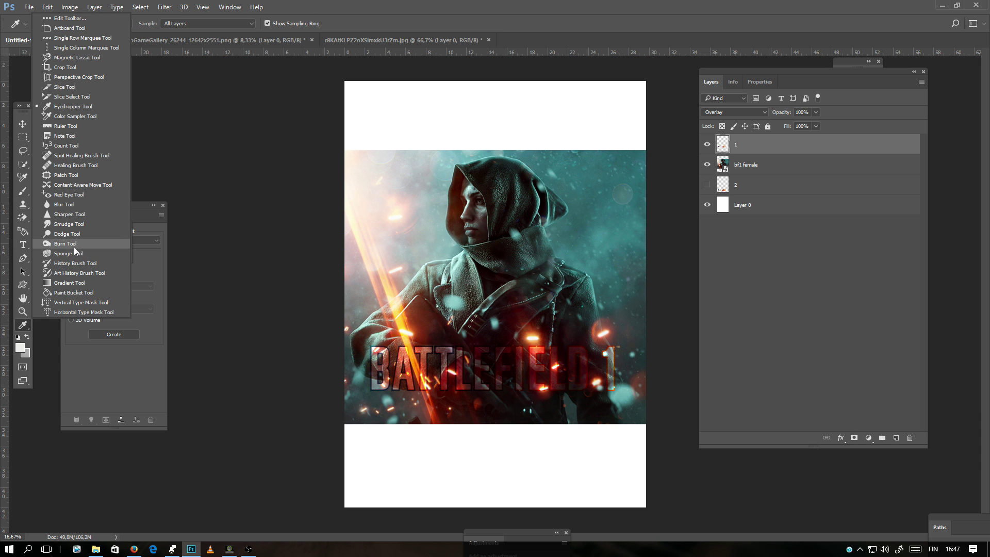
left_click(68, 67)
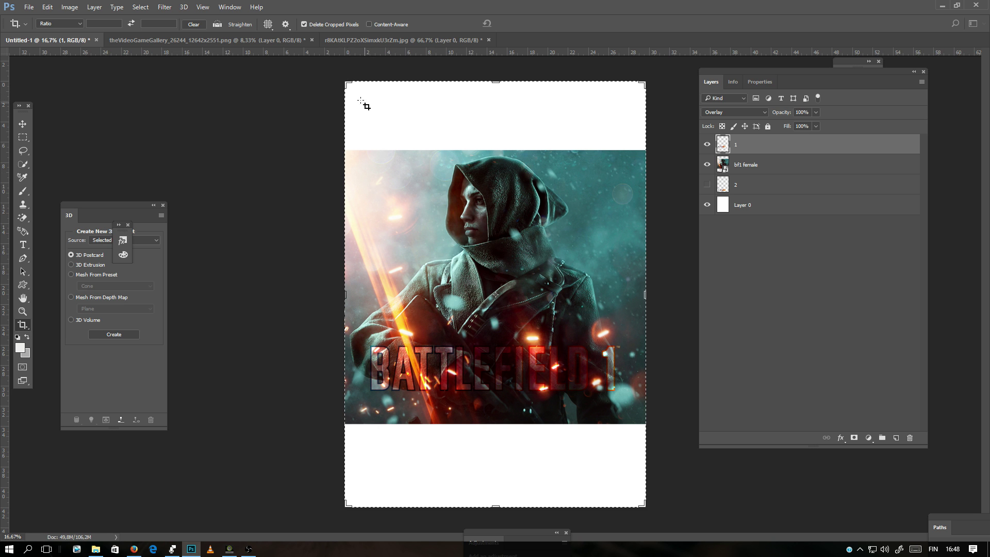
left_click_drag(348, 85, 344, 116)
left_click_drag(646, 471, 645, 431)
key("Return")
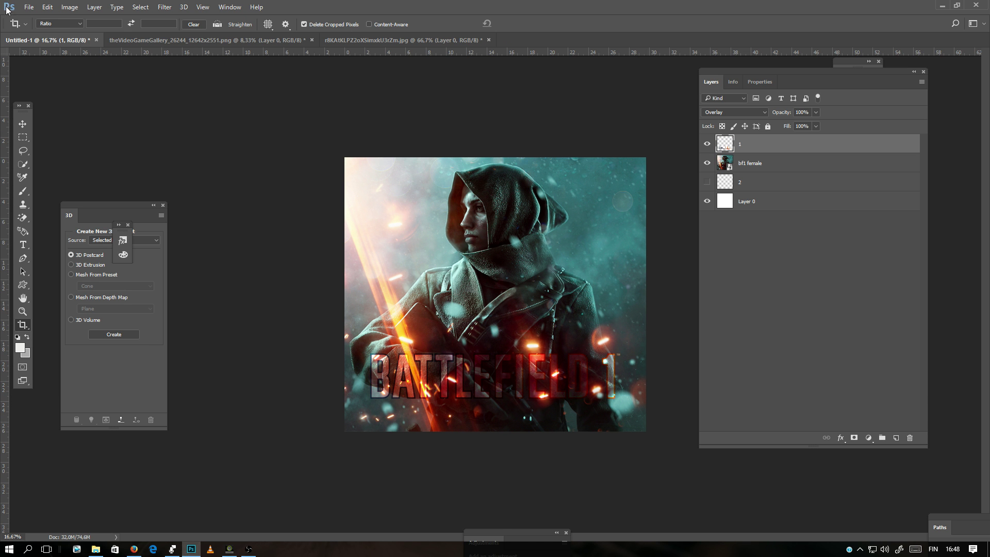
- Open the 5678894-smoke-wallpaper image, dismissing the missing colour profile warning
left_click(31, 7)
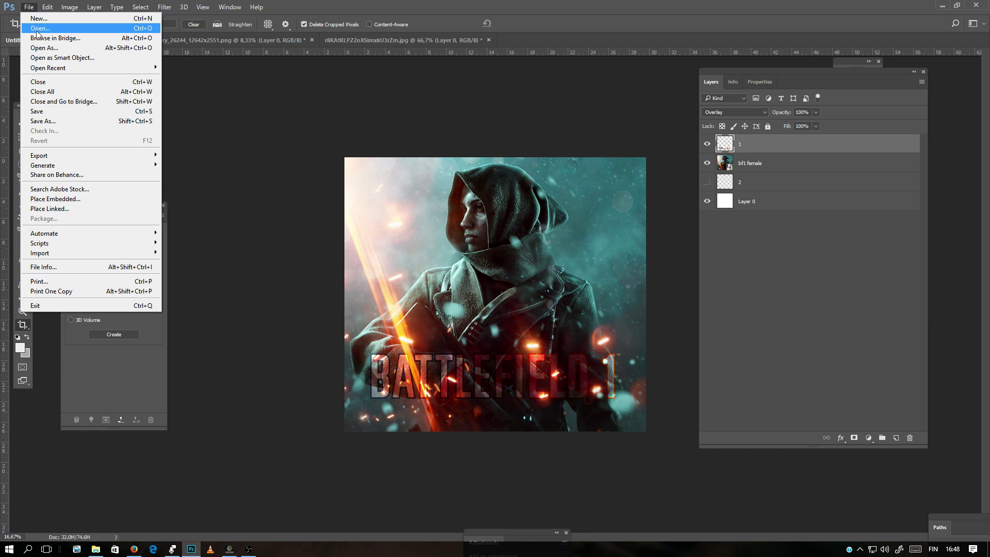
left_click(40, 28)
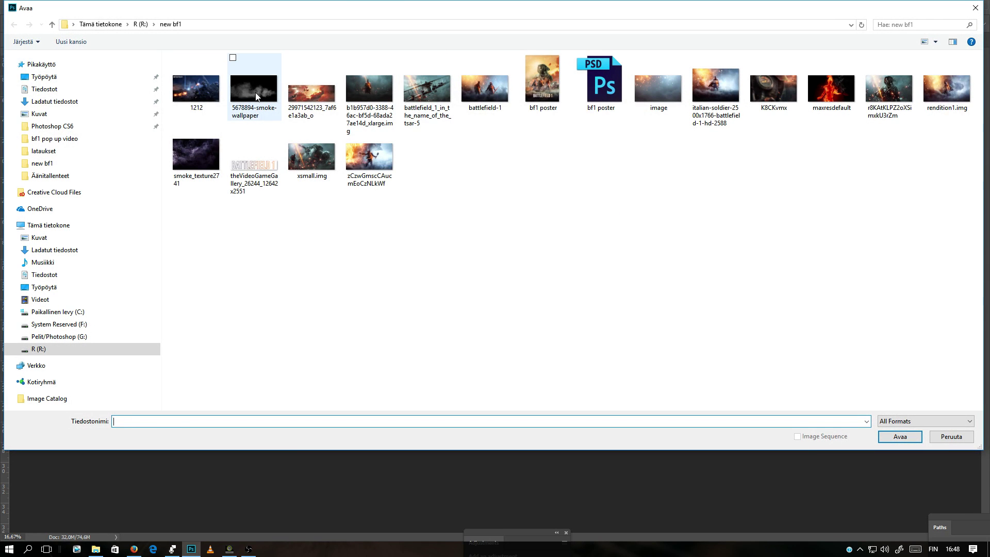
double_click(268, 97)
left_click(560, 263)
key("c")
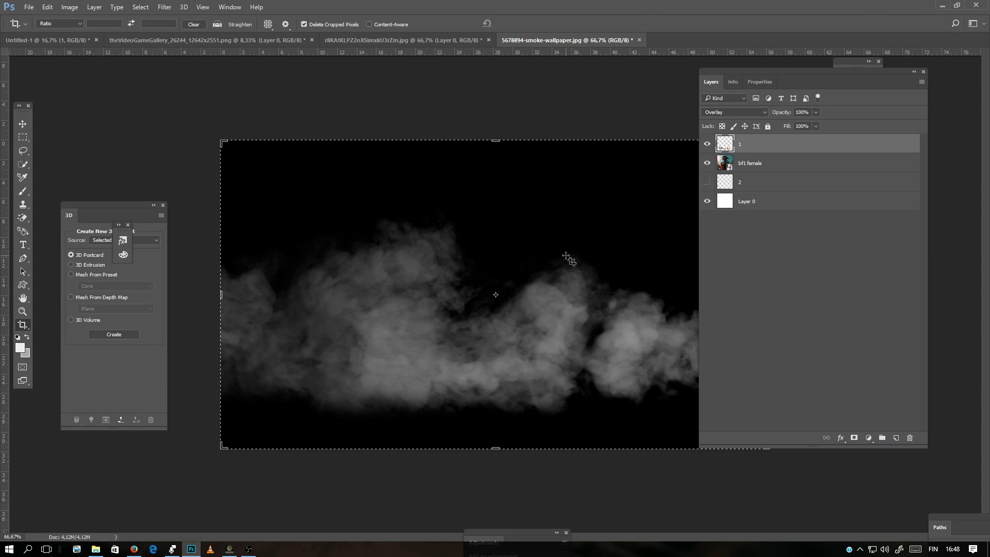
- Select the entire smoke image with the Rectangular Marquee and cut it
left_click(22, 137)
right_click(20, 140)
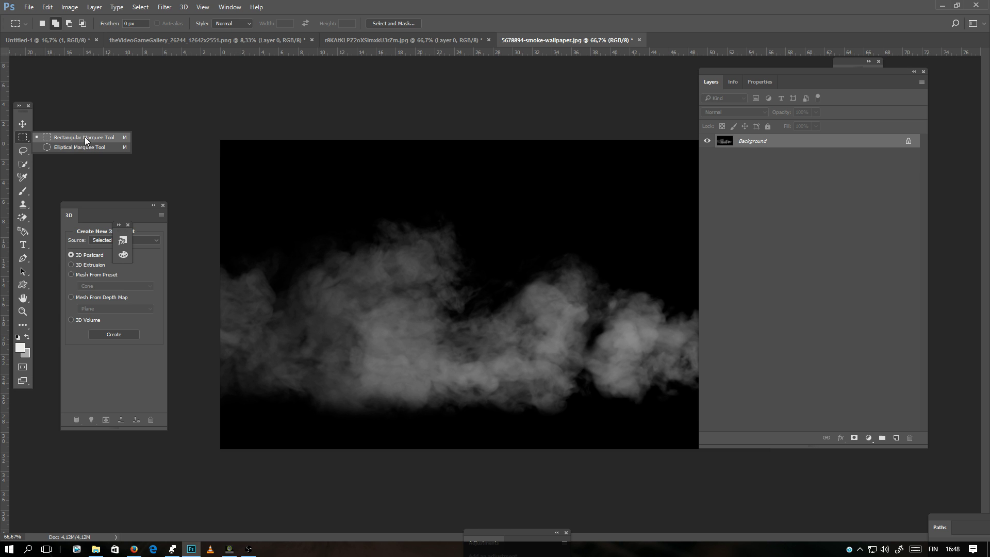
left_click(69, 138)
left_click_drag(204, 120, 740, 413)
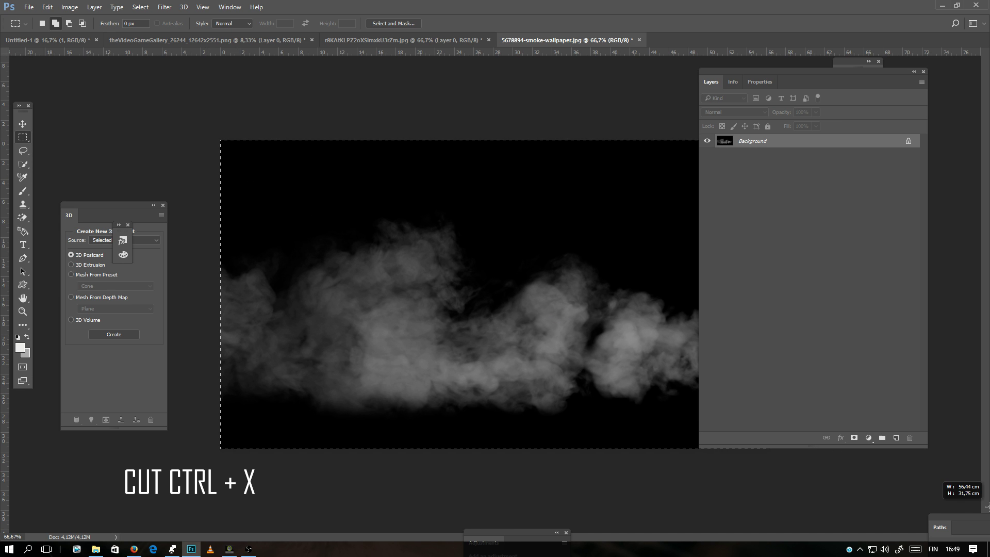
key("ctrl+x")
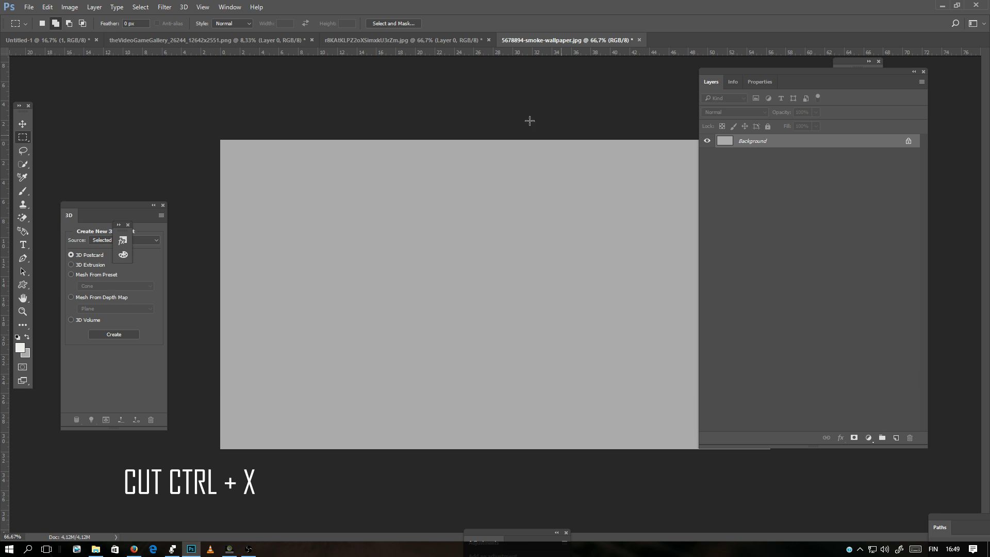
- Paste the smoke above bf1 female in the poster and set it to Screen blend
left_click(36, 40)
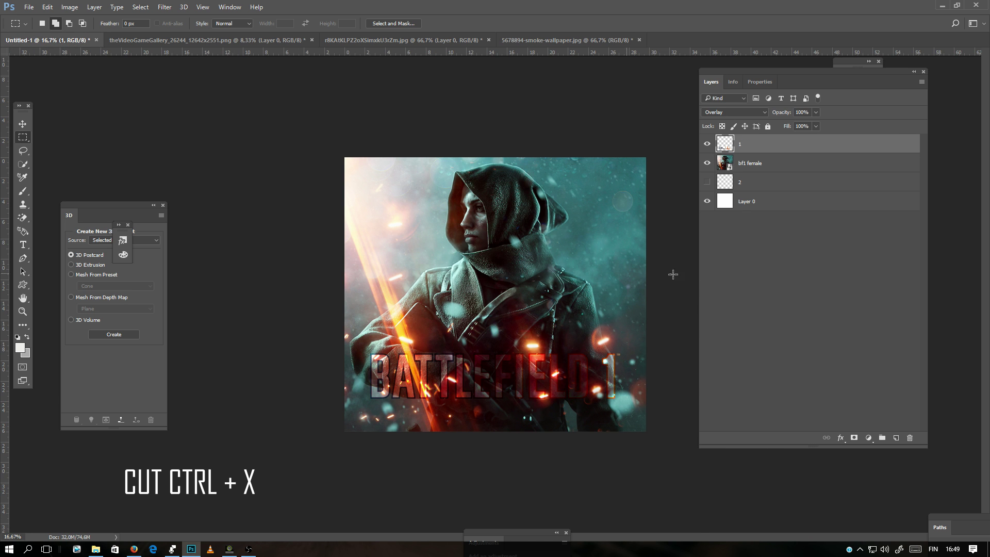
left_click(750, 168)
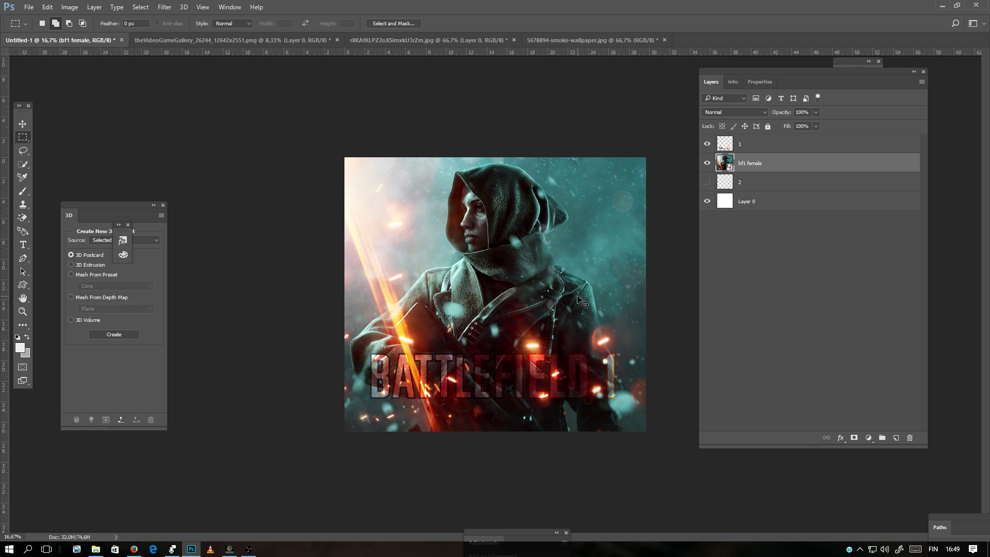
key("ctrl+v")
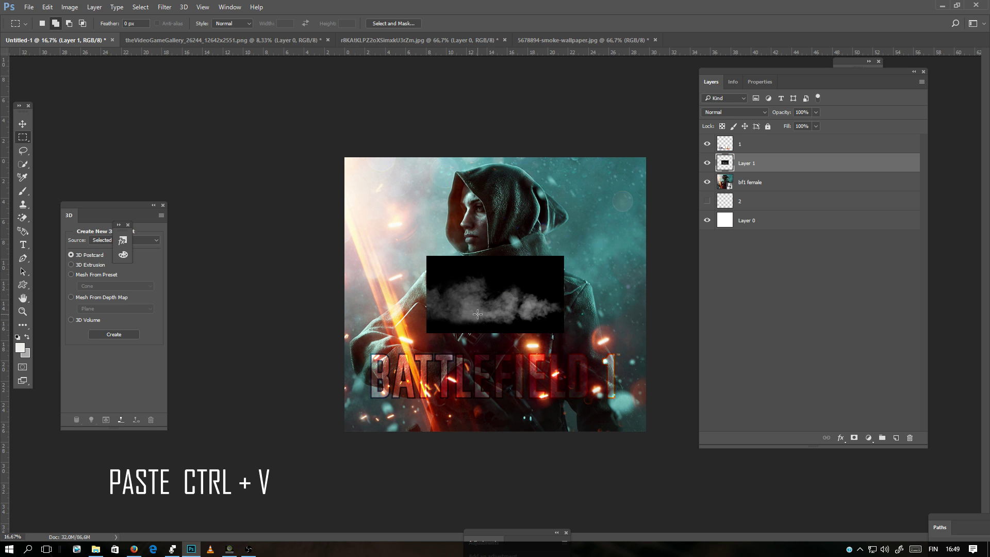
left_click(715, 112)
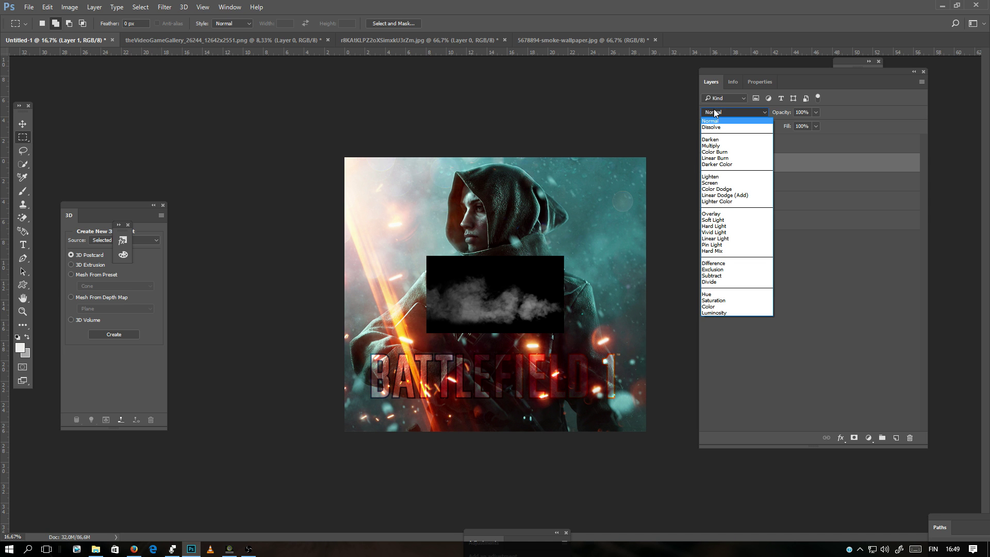
left_click(717, 183)
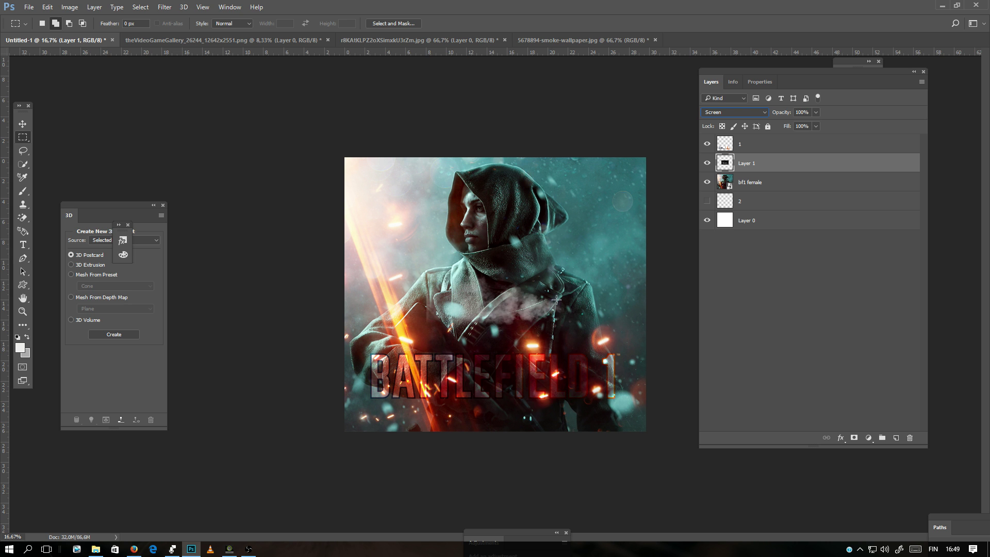
- Enlarge the smoke to about 215% and move it down over the BATTLEFIELD 1 title
right_click(475, 292)
left_click(518, 394)
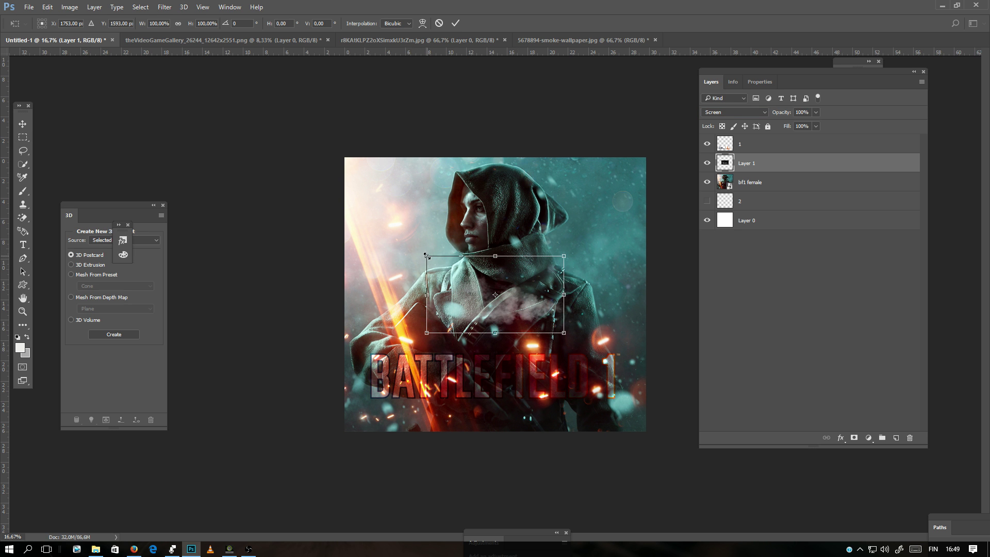
left_click_drag(427, 256, 348, 211)
left_click_drag(536, 316, 544, 383)
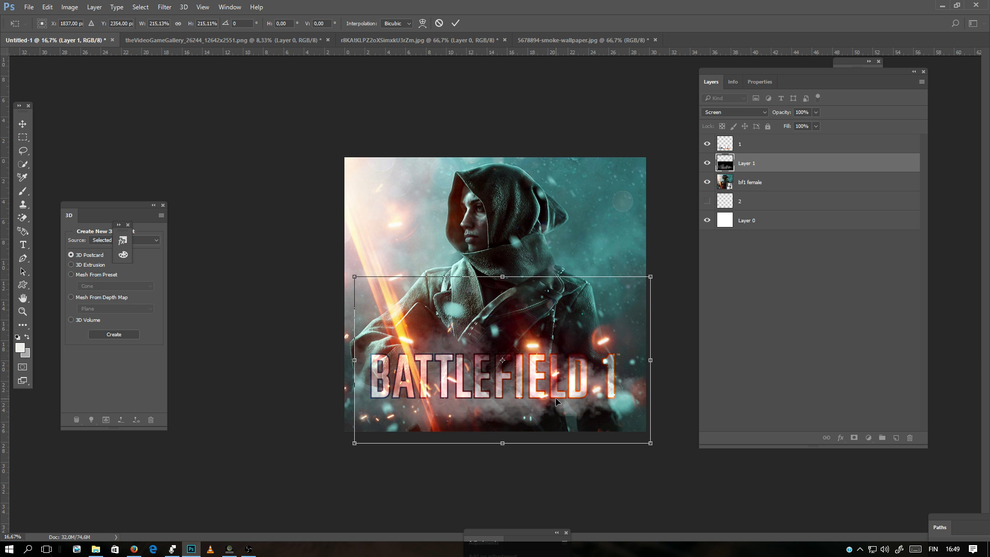
key("m")
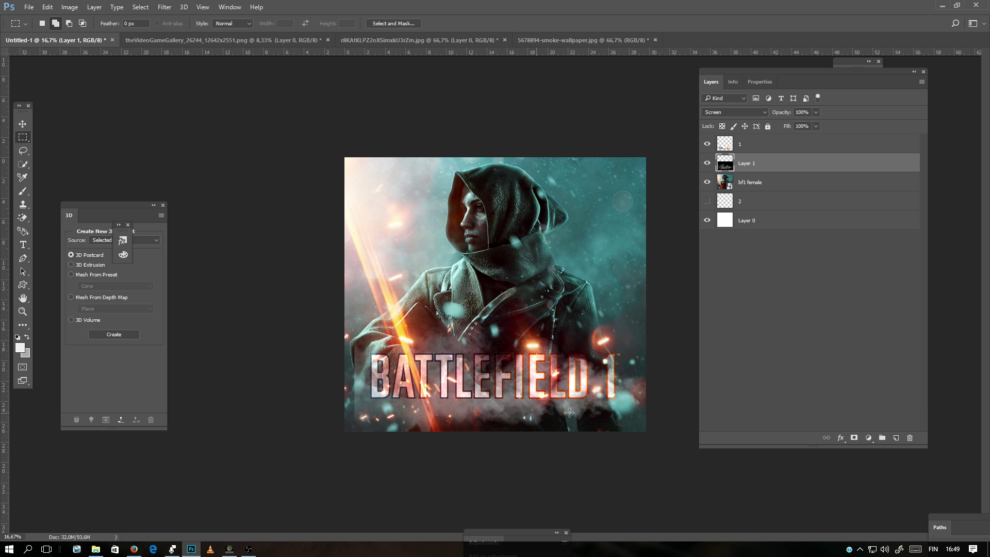
left_click(706, 163)
left_click(708, 164)
- Add a white layer mask to the smoke layer and set the foreground colour to black
left_click(853, 439)
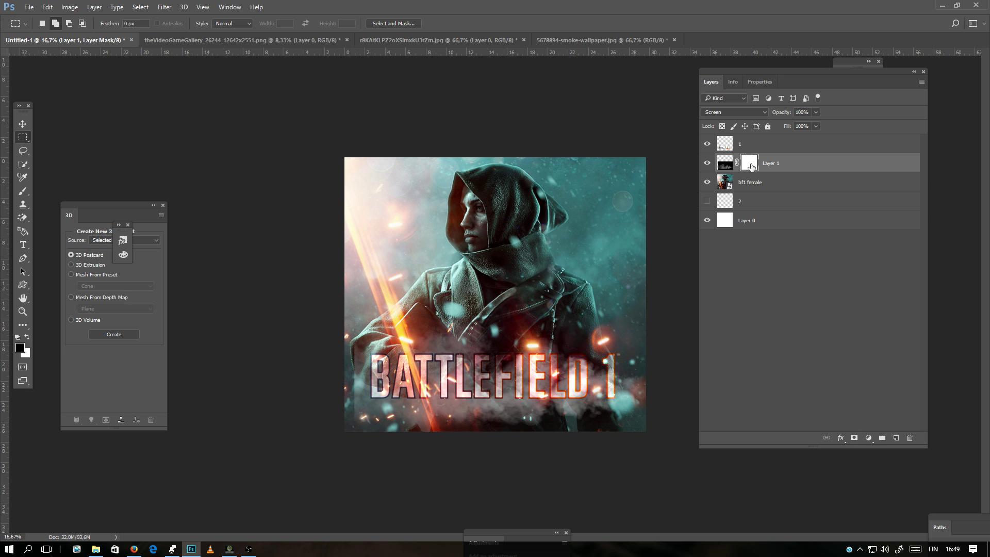
left_click(26, 338)
left_click(27, 337)
left_click(21, 347)
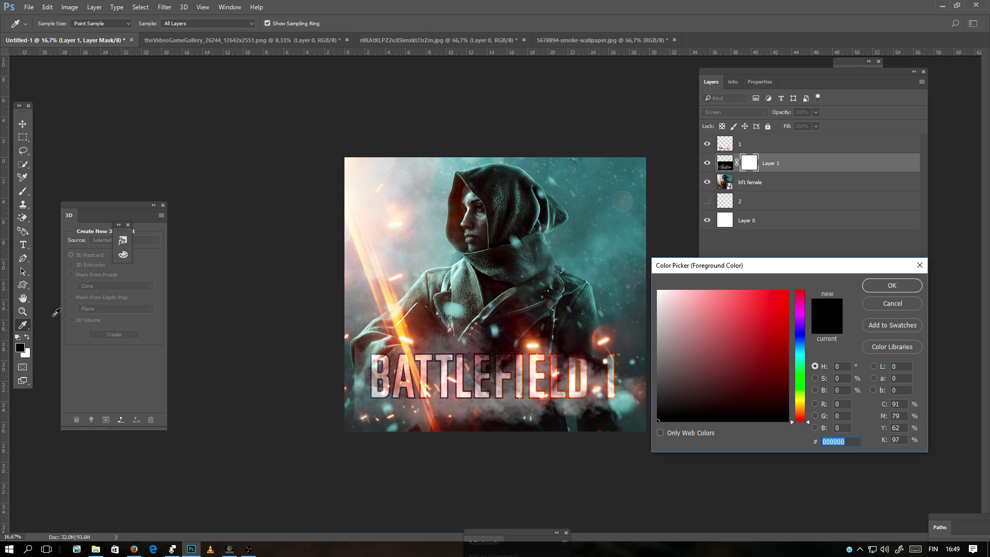
left_click(893, 304)
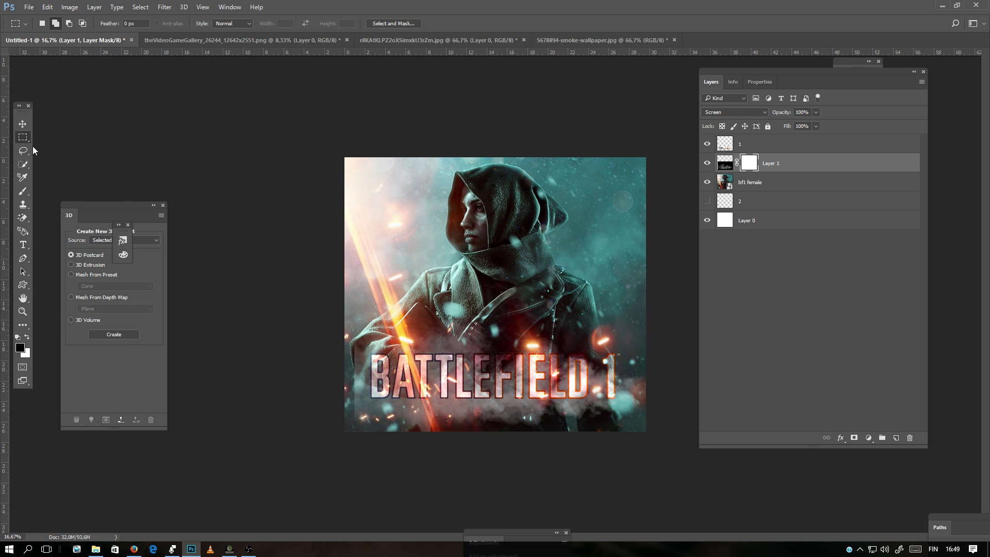
- Select the regular Brush tool and set its size to 369 px
left_click(22, 191)
right_click(22, 194)
left_click(59, 193)
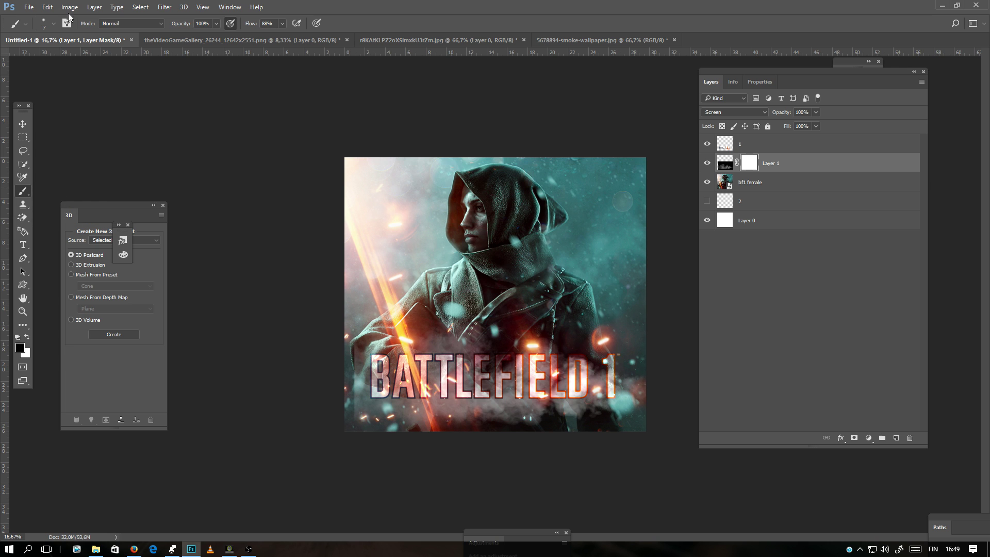
left_click(54, 23)
left_click(73, 55)
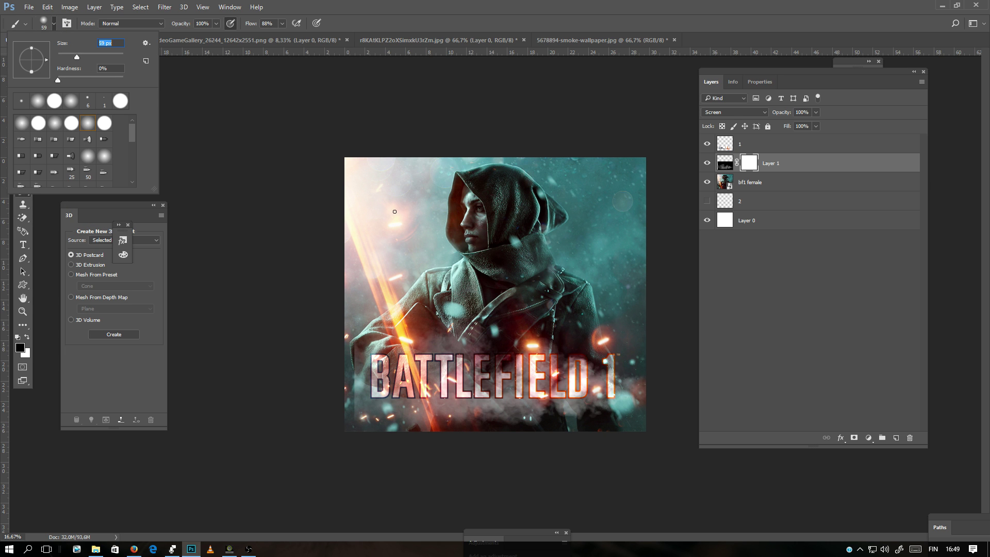
type("369")
key("Return")
- Set the brush opacity to 38% and choose the soft round brush preset
left_click(216, 23)
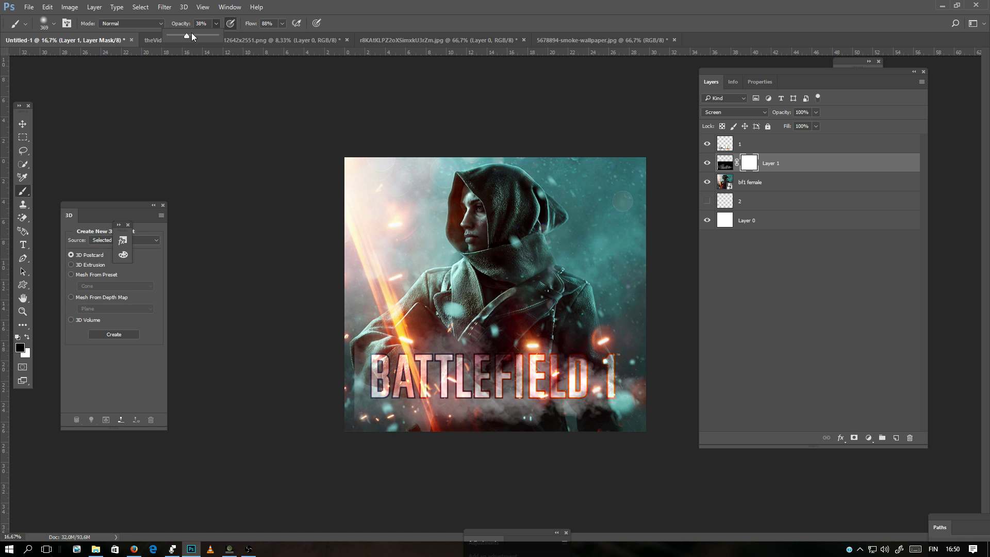
left_click(54, 23)
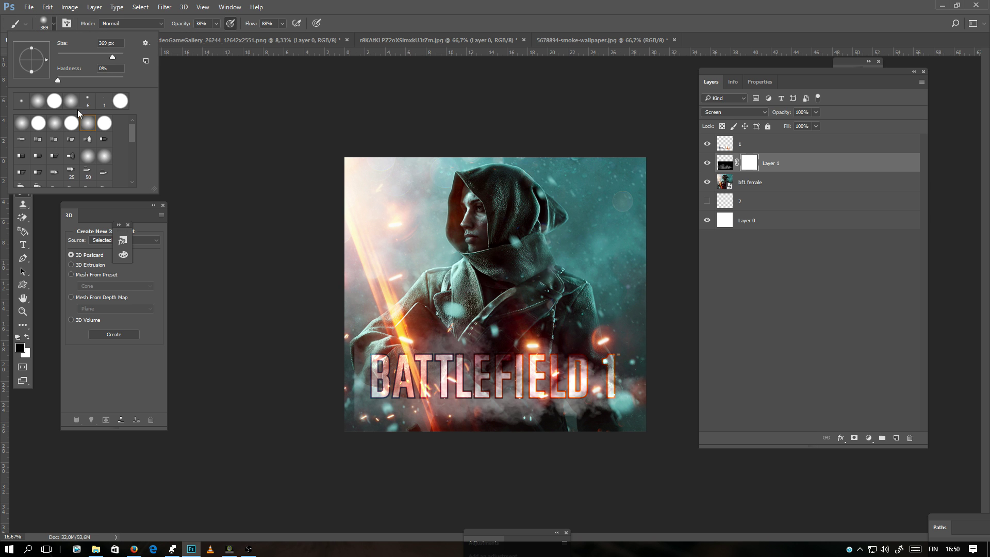
left_click(55, 102)
left_click(89, 122)
left_click(272, 127)
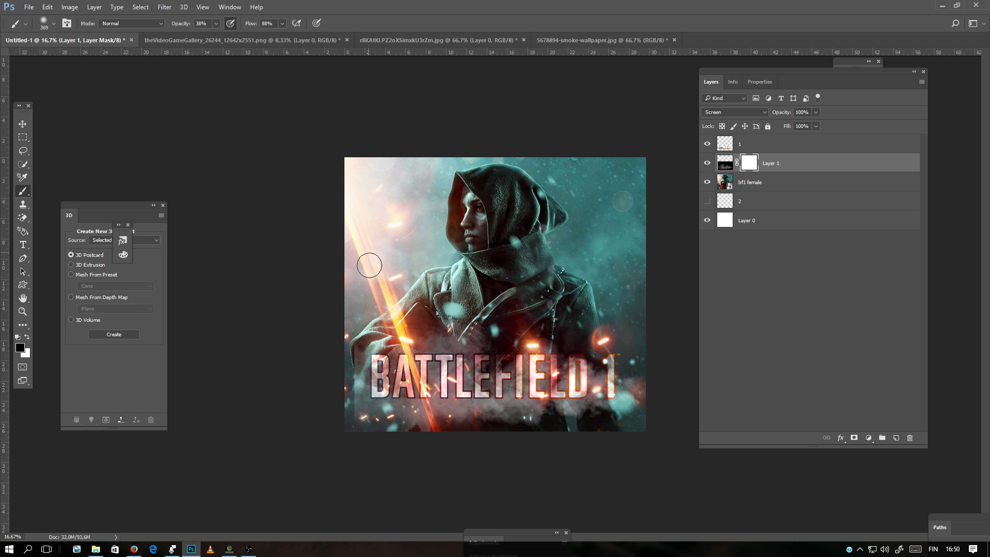
- Paint black on the smoke mask along the left edge and above the title, restoring some with white
key("ctrl+plus")
key("ctrl+plus")
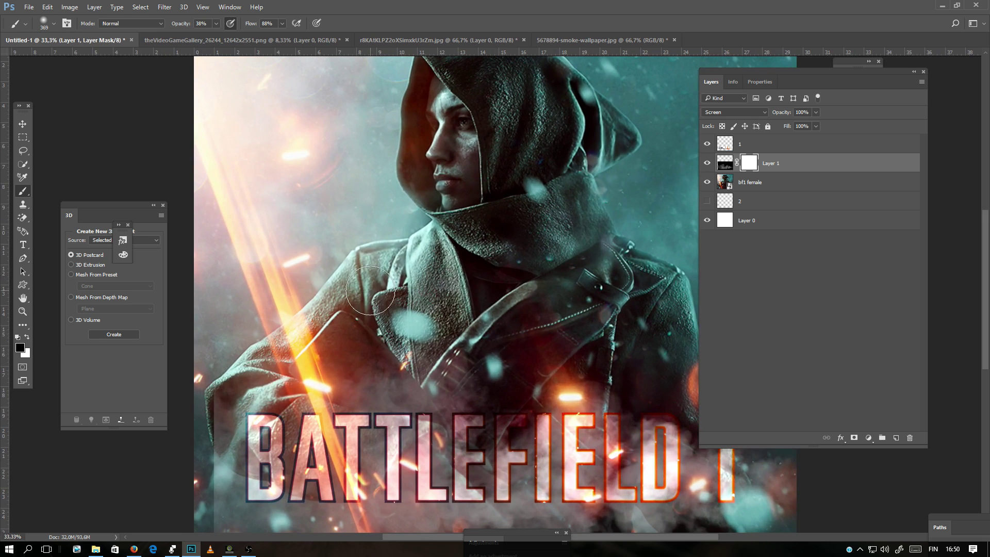
left_click_drag(302, 390, 421, 230)
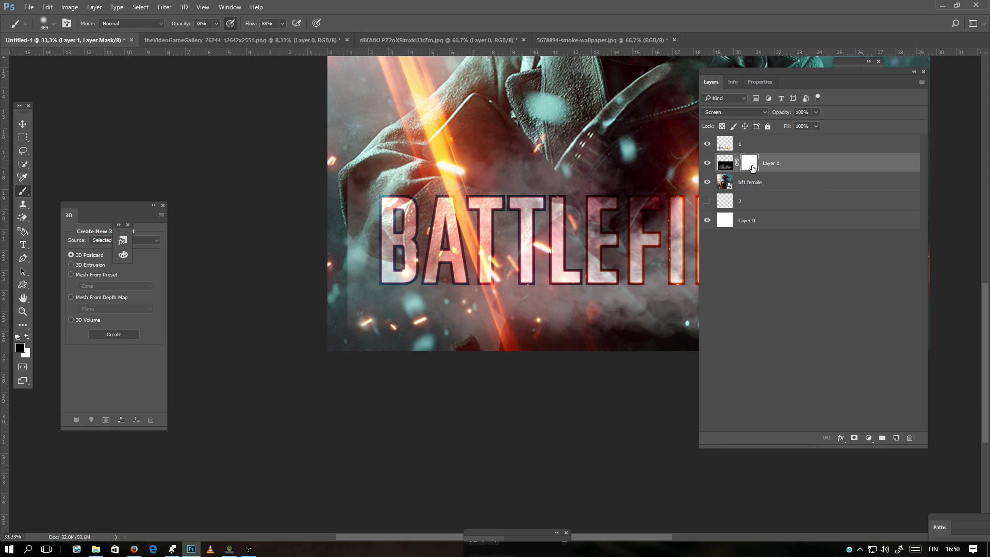
left_click_drag(344, 235, 348, 157)
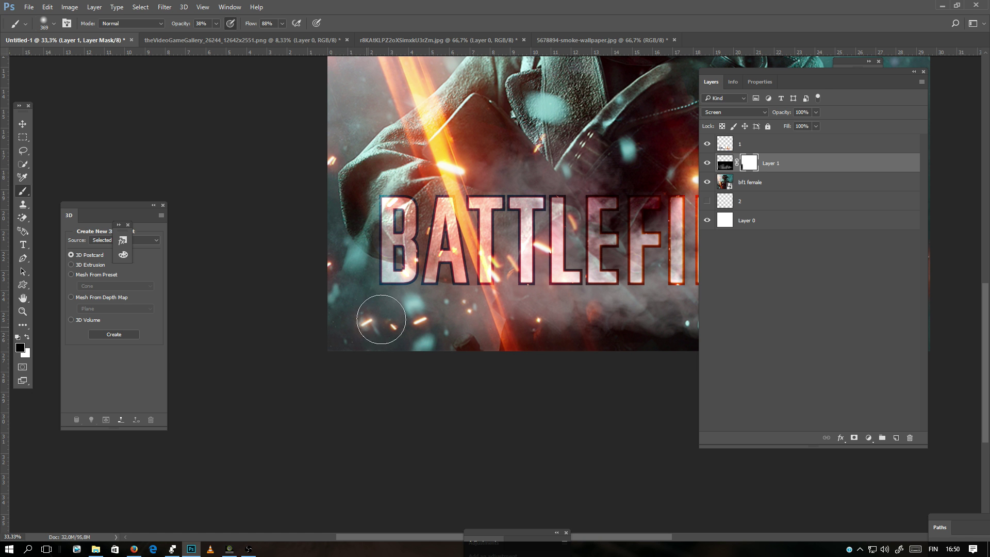
left_click_drag(577, 258, 117, 261)
left_click_drag(263, 275, 562, 278)
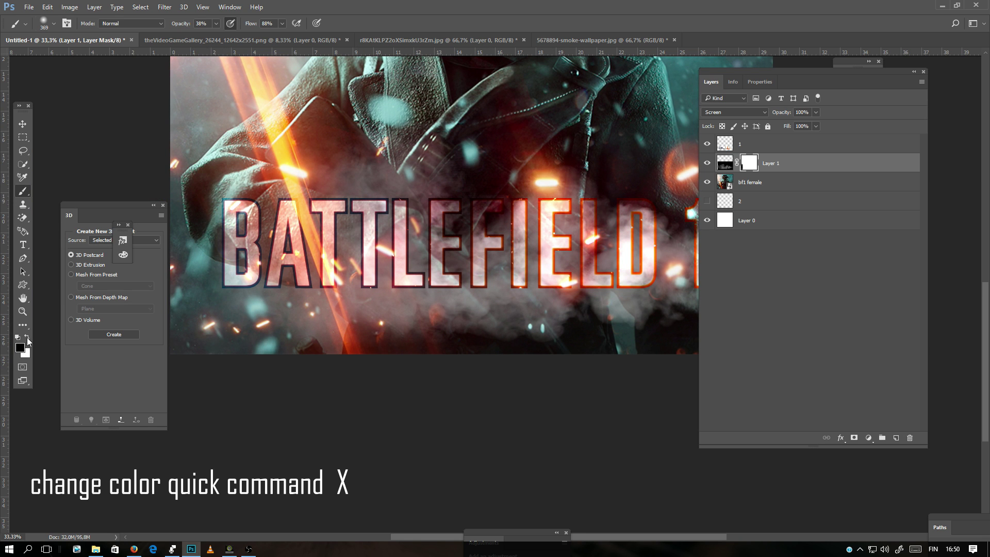
left_click(27, 337)
mouse_move(205, 191)
left_mouse_down()
mouse_move(200, 261)
mouse_move(180, 291)
mouse_move(196, 152)
mouse_move(193, 379)
left_mouse_up()
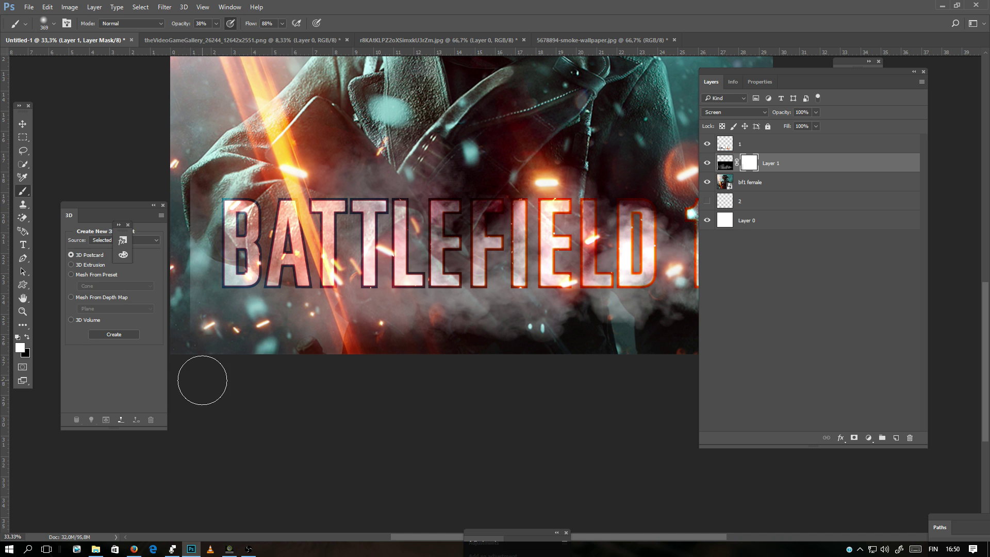
key("x")
mouse_move(192, 155)
left_mouse_down()
mouse_move(197, 242)
mouse_move(198, 228)
mouse_move(188, 280)
mouse_move(210, 185)
mouse_move(211, 263)
left_mouse_up()
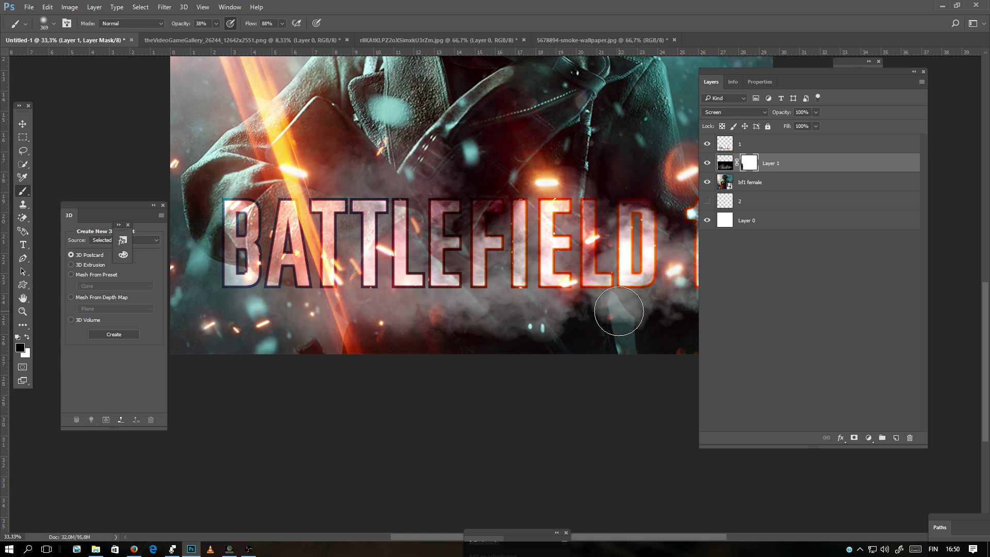
key("ctrl+minus")
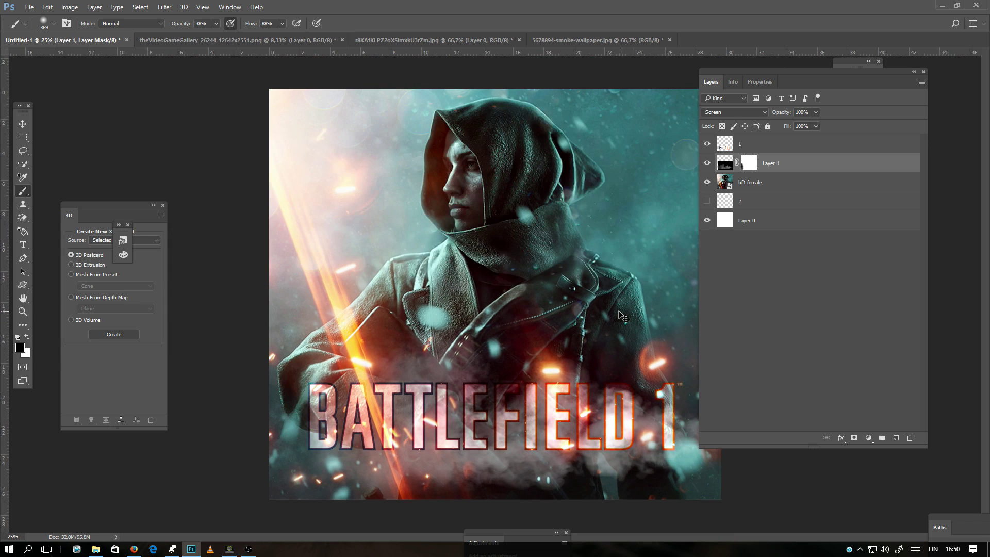
key("ctrl+minus")
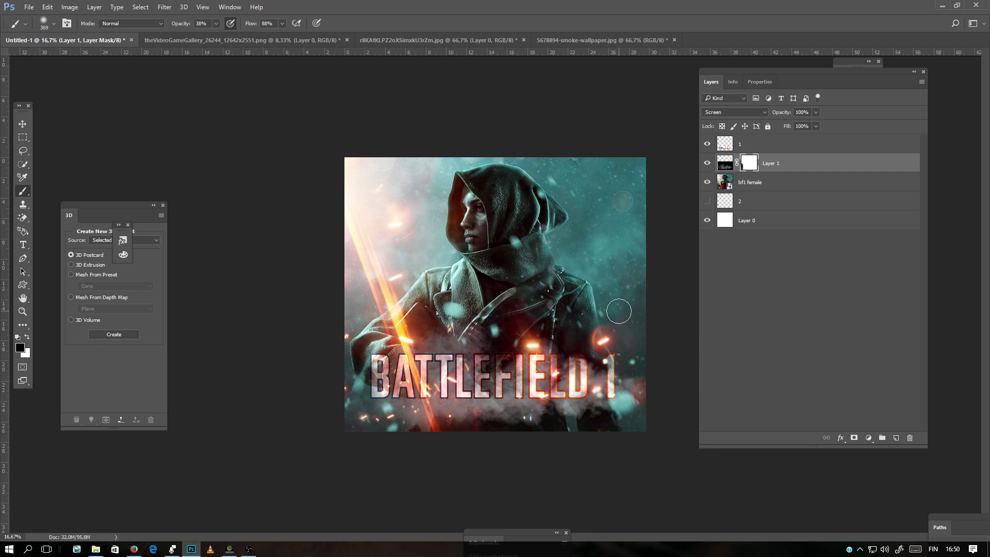
- Load Layer 0's canvas selection, then deselect it again
left_click(760, 149)
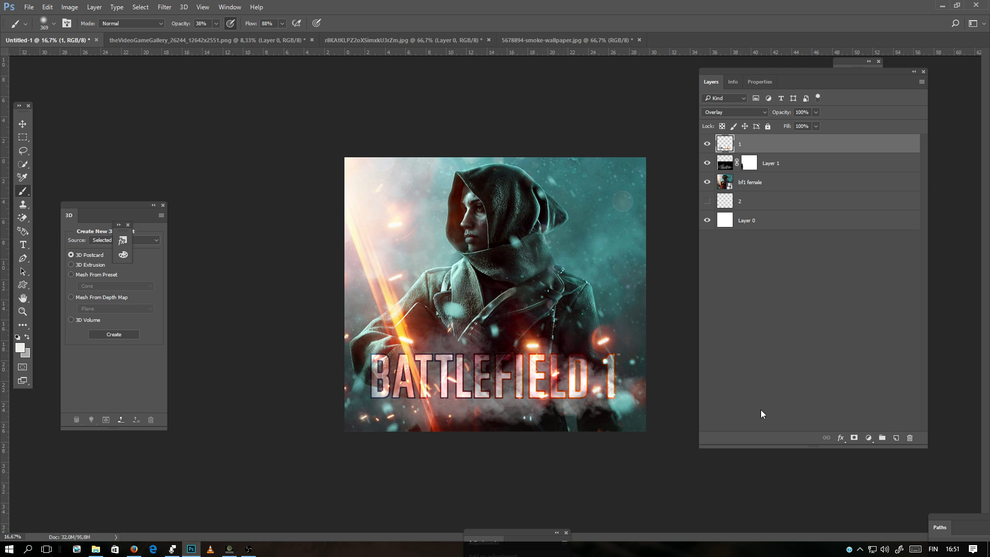
left_click(23, 138)
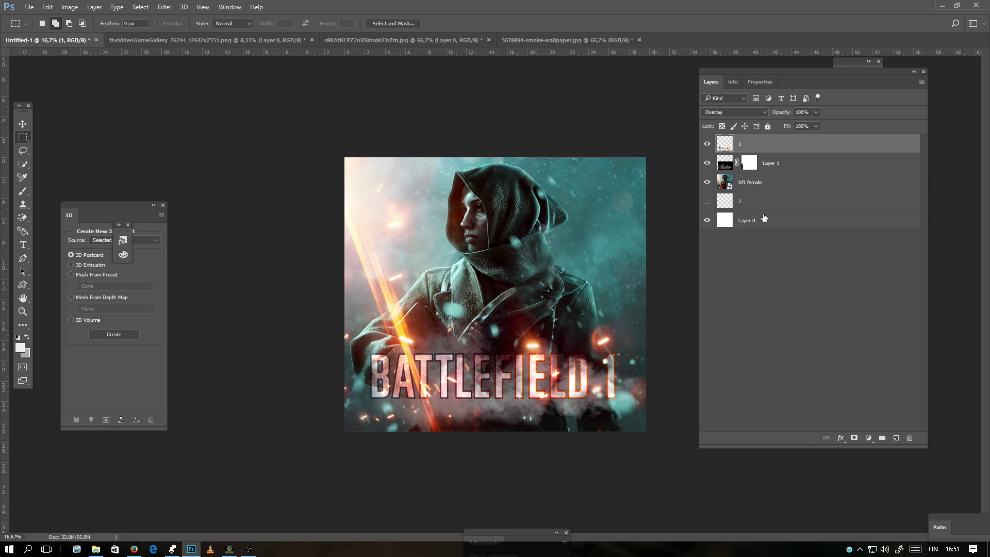
left_click(725, 220, "ctrl")
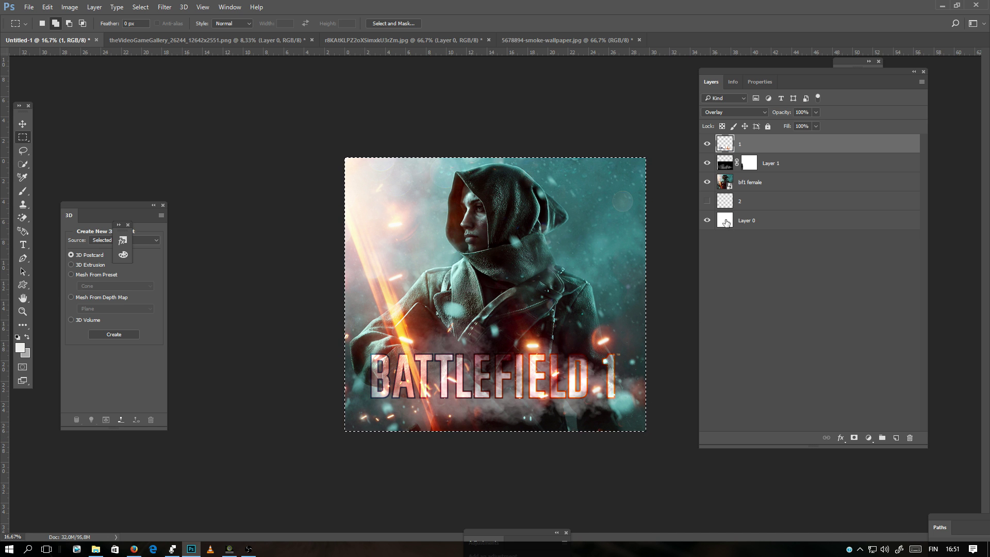
left_click(760, 286)
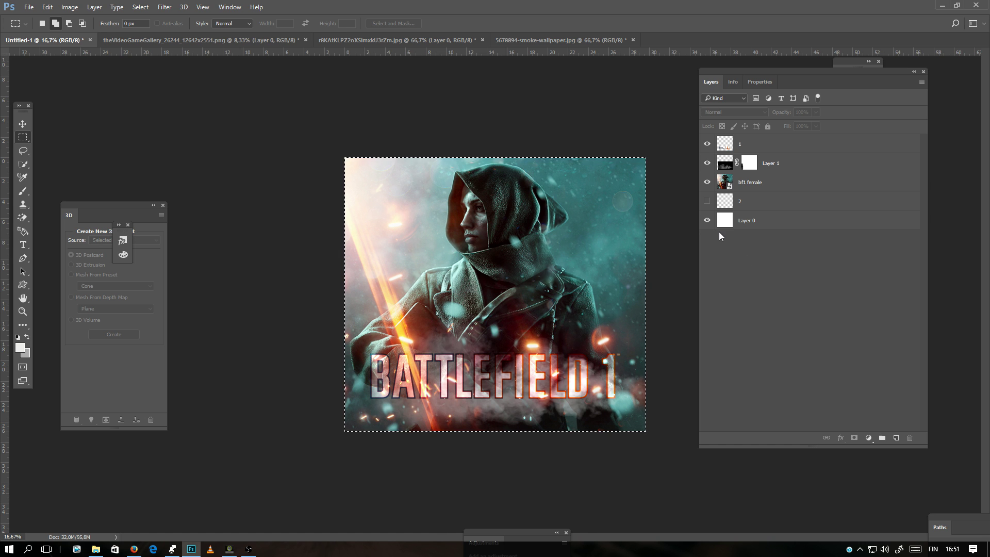
key("ctrl+d")
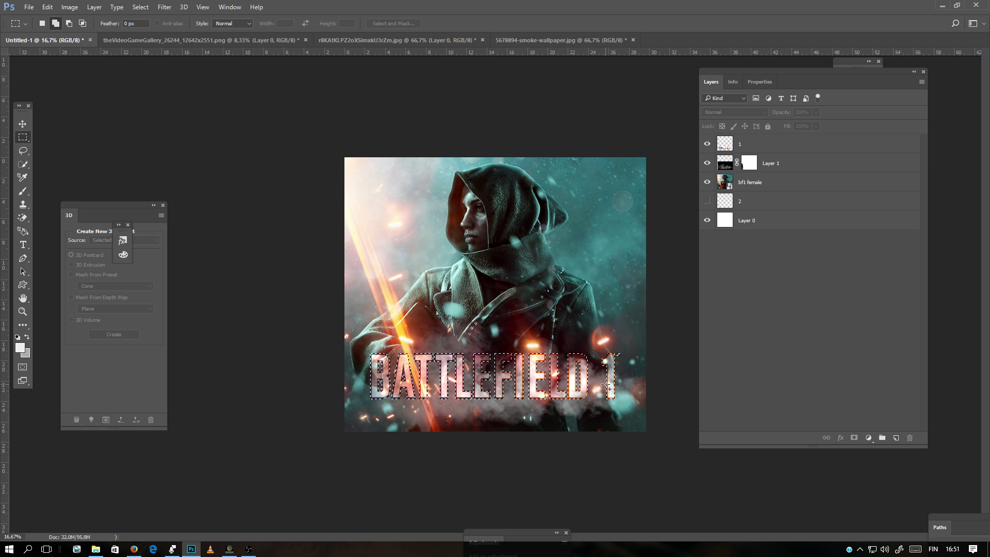
- Reload the whole-canvas selection and convert it into a 75 px border with Select > Modify > Border
left_click(725, 222, "ctrl")
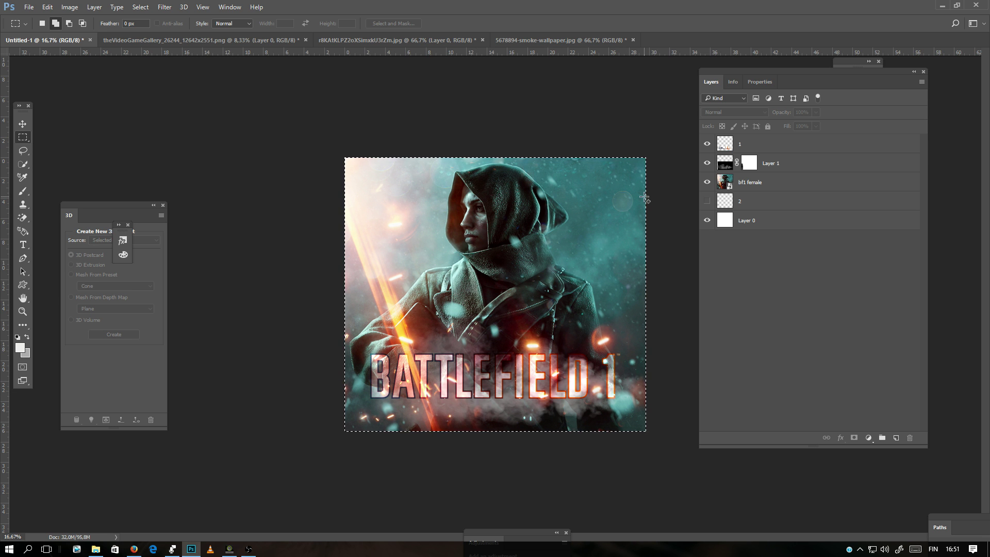
left_click(140, 7)
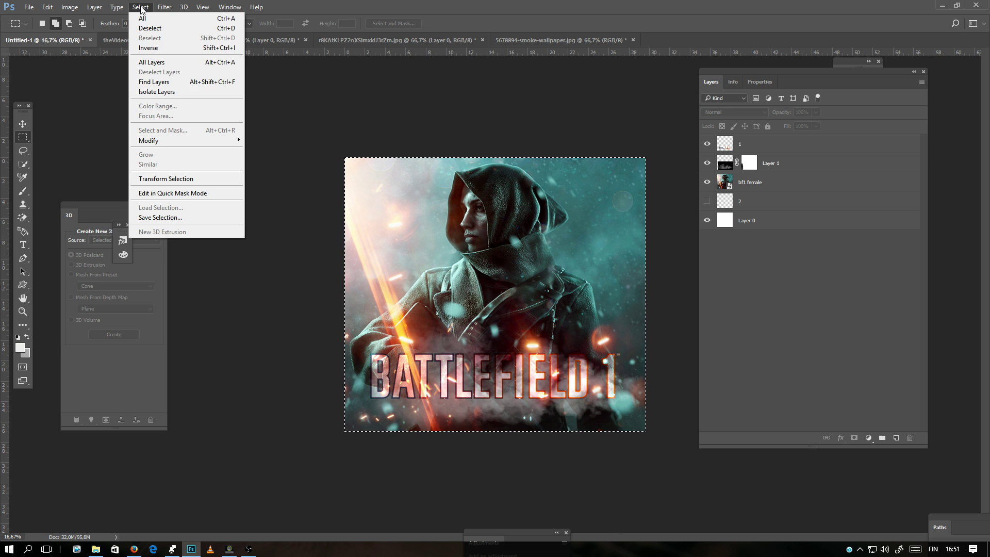
mouse_move(152, 140)
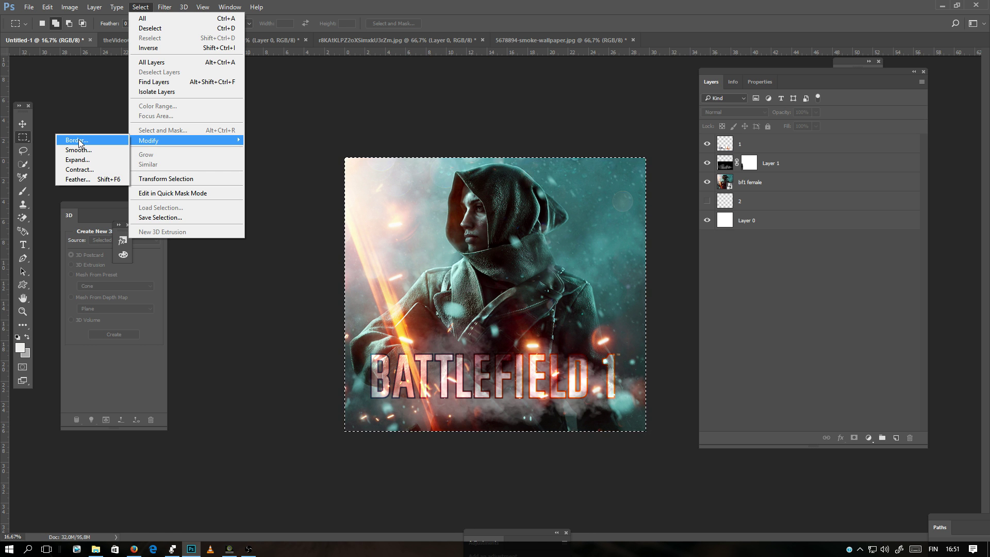
left_click(79, 141)
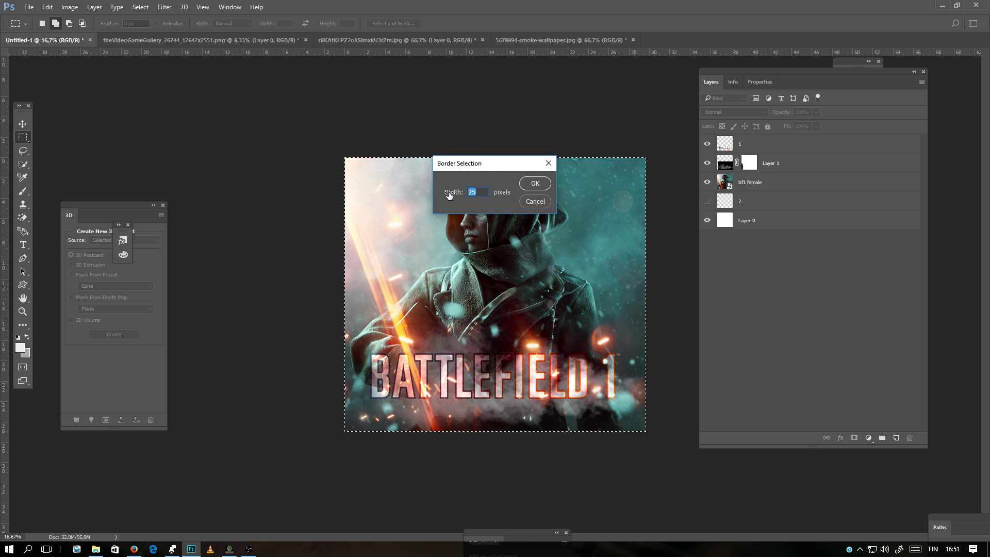
type("75")
left_click(534, 180)
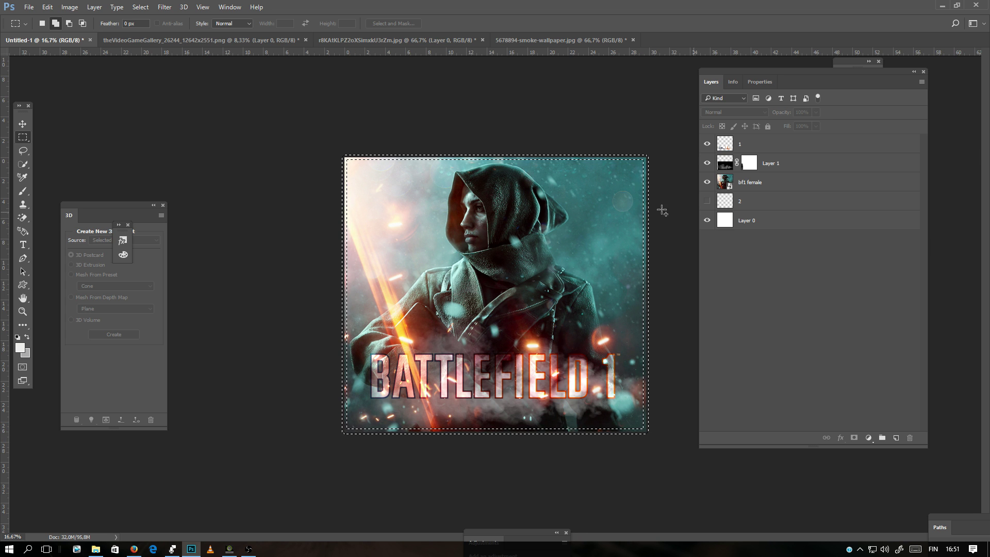
- Add a new layer above layer 1 and a light cream Solid Color fill layer for the border
left_click(773, 145)
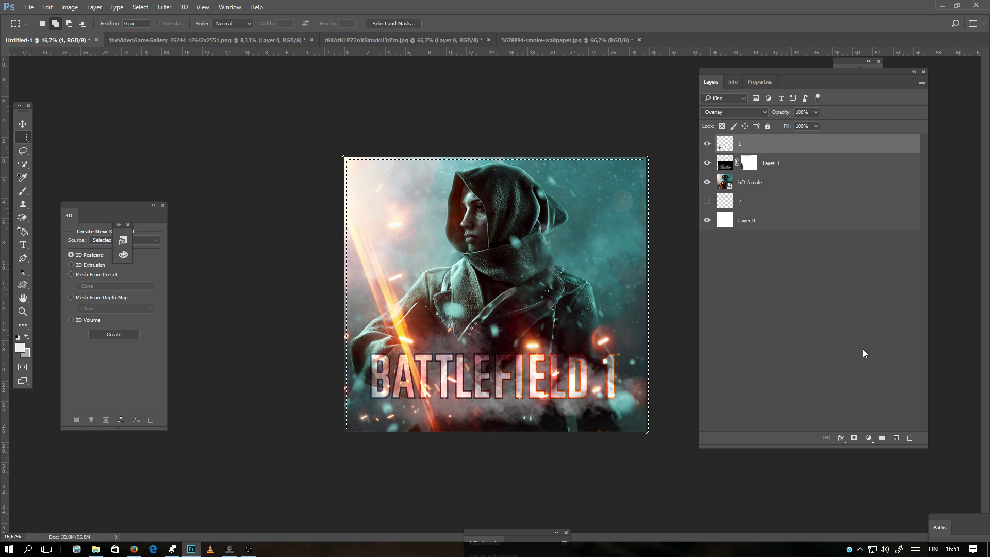
left_click(896, 438)
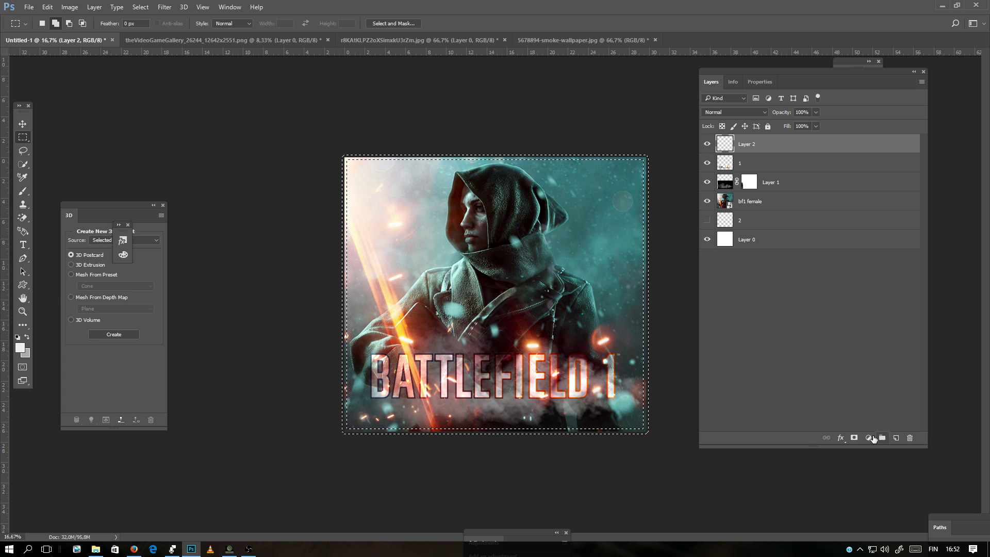
left_click(869, 438)
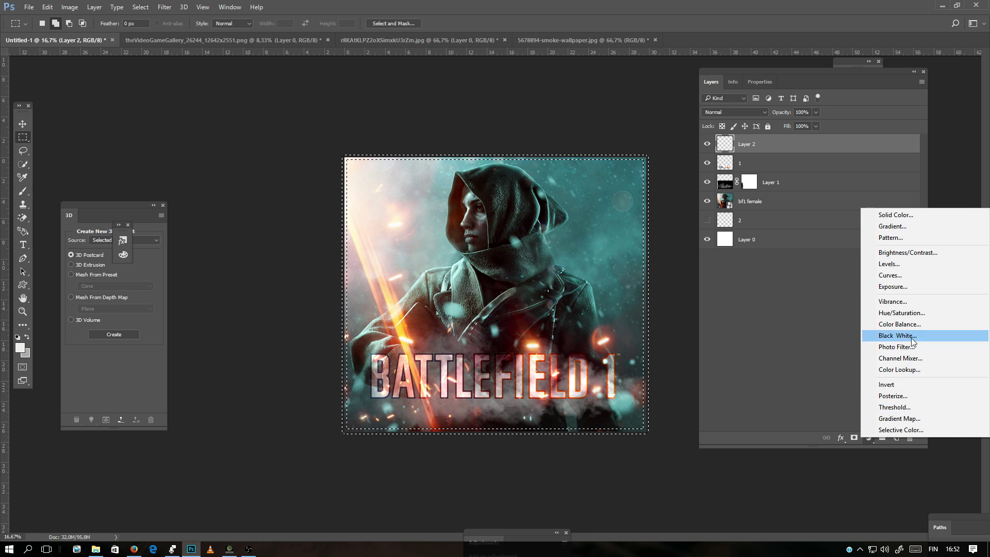
left_click(909, 215)
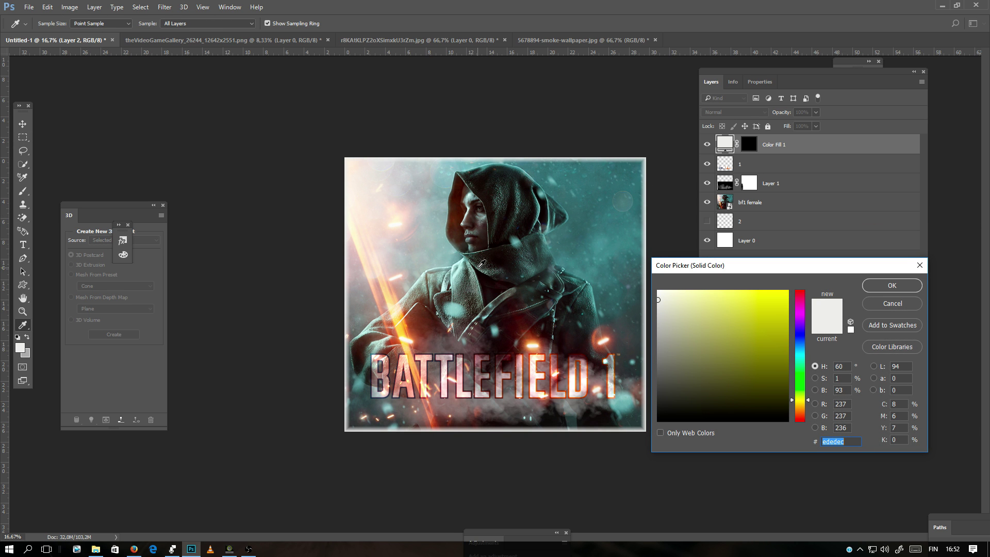
mouse_move(664, 299)
left_mouse_down()
mouse_move(677, 307)
mouse_move(668, 328)
mouse_move(660, 293)
left_mouse_up()
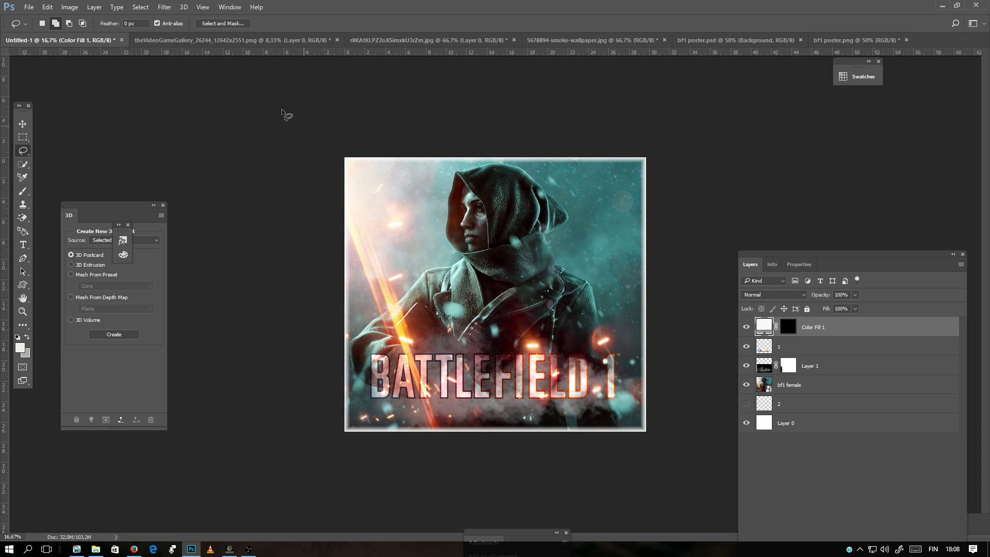
left_click(70, 7)
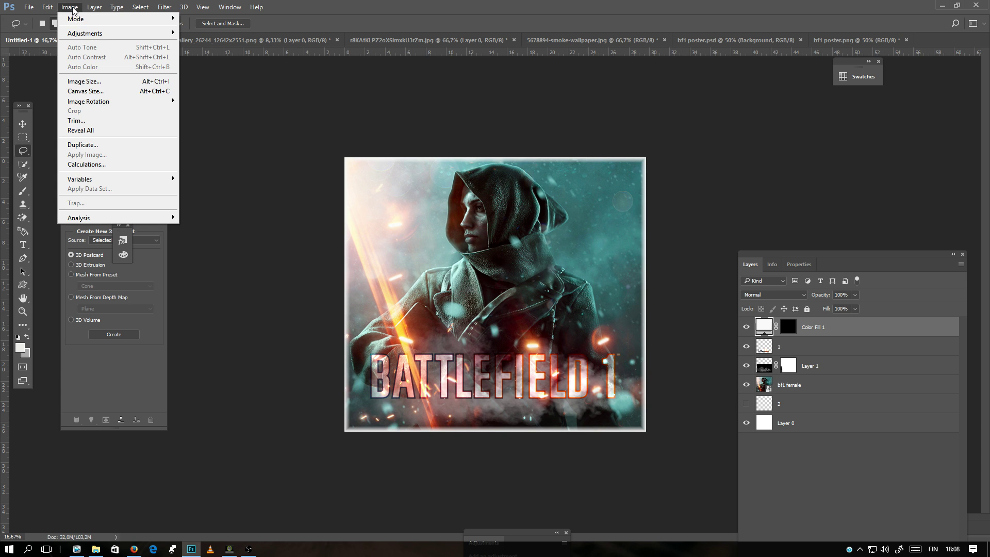
left_click(77, 83)
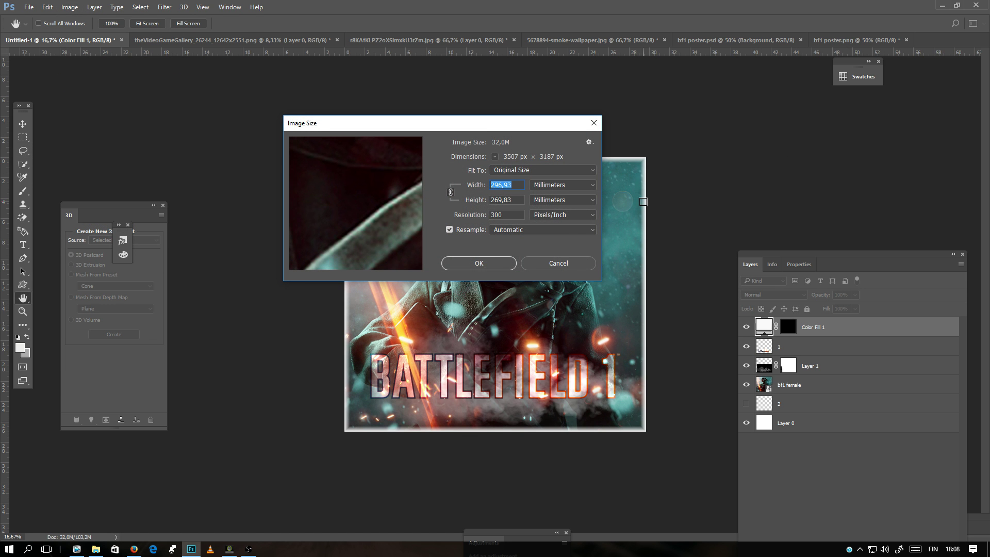
left_click(558, 186)
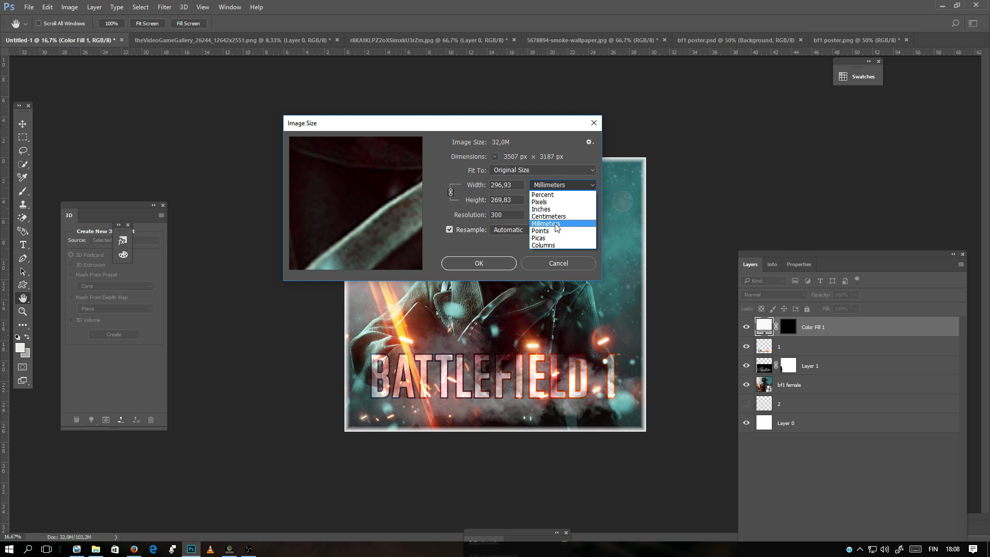
left_click(536, 201)
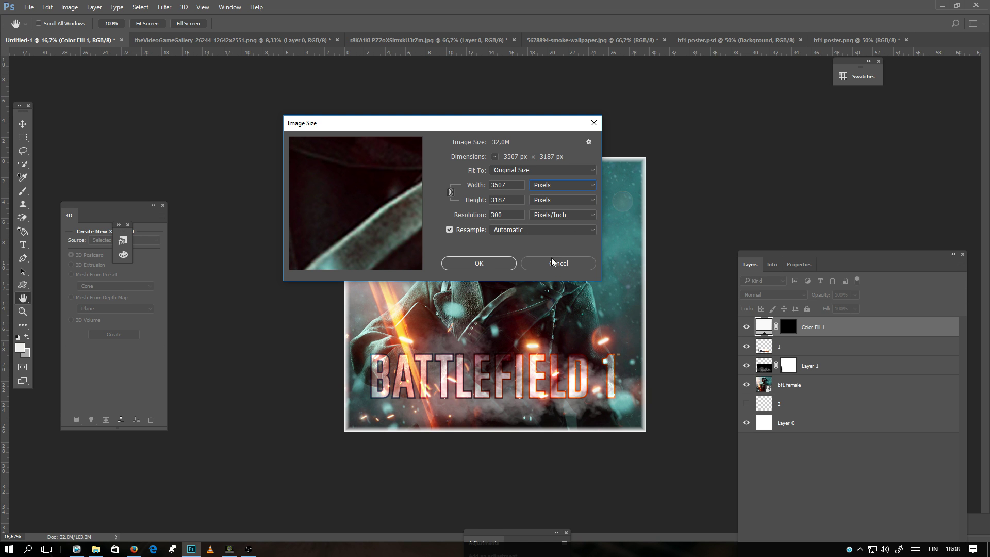
left_click(479, 263)
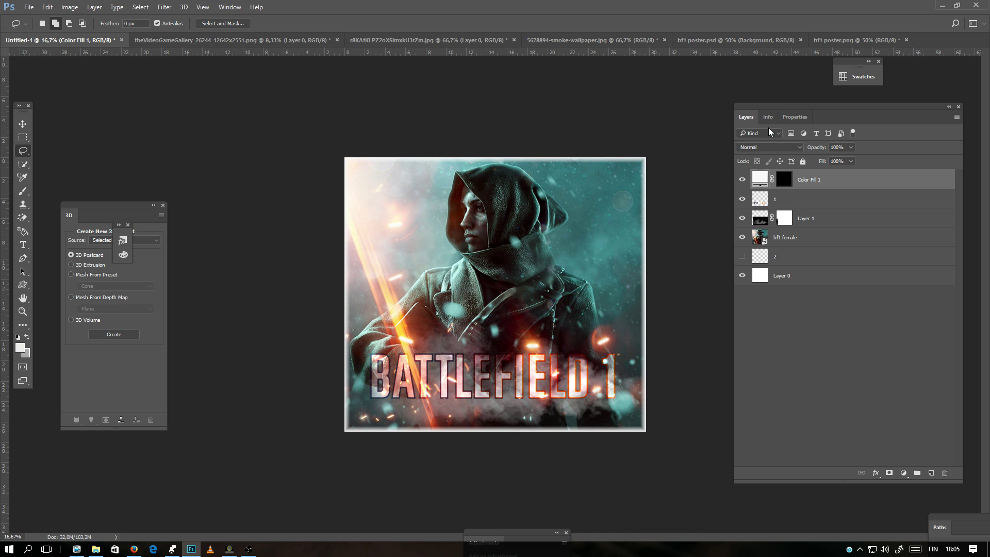
- Move the Layers panel lower and switch to the bf1 poster.png document
left_click_drag(743, 110, 745, 258)
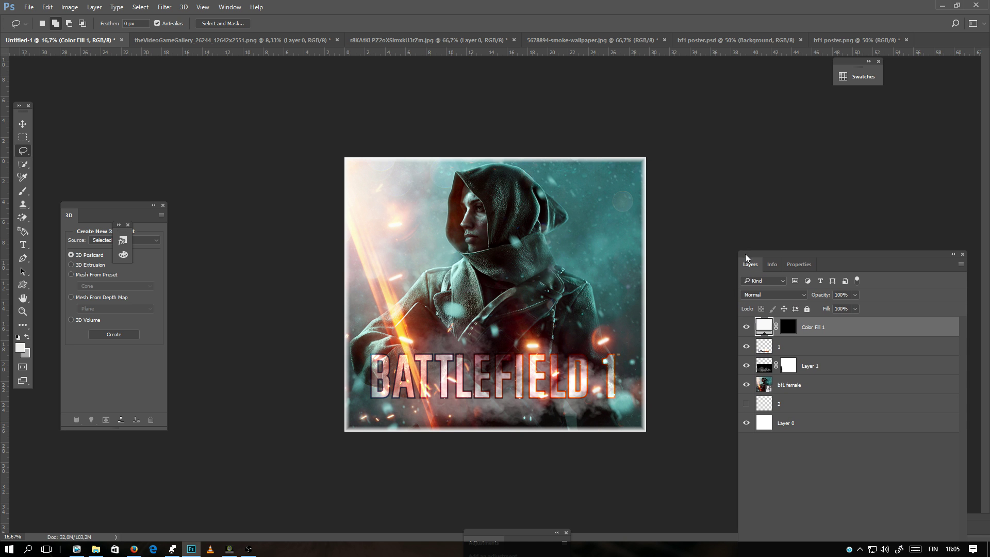
left_click(833, 41)
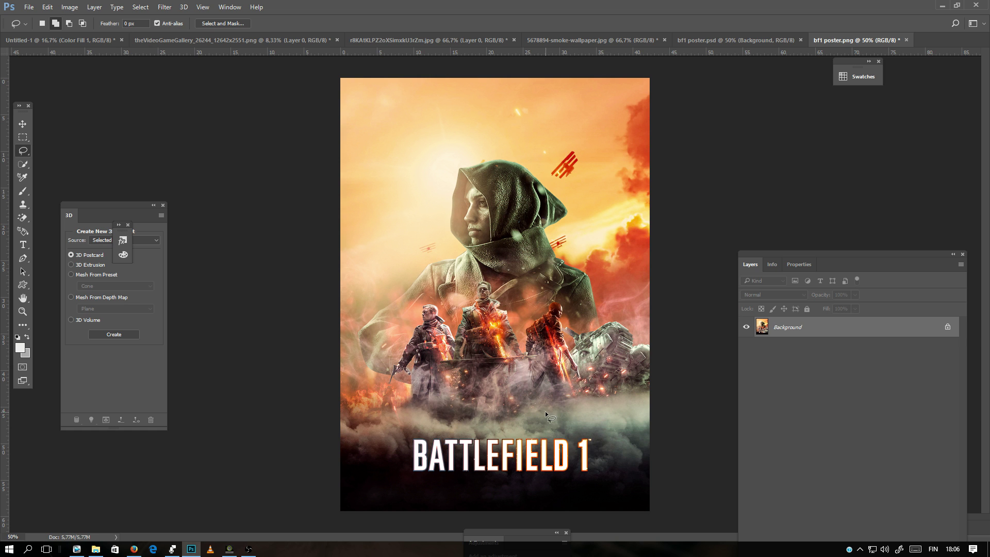